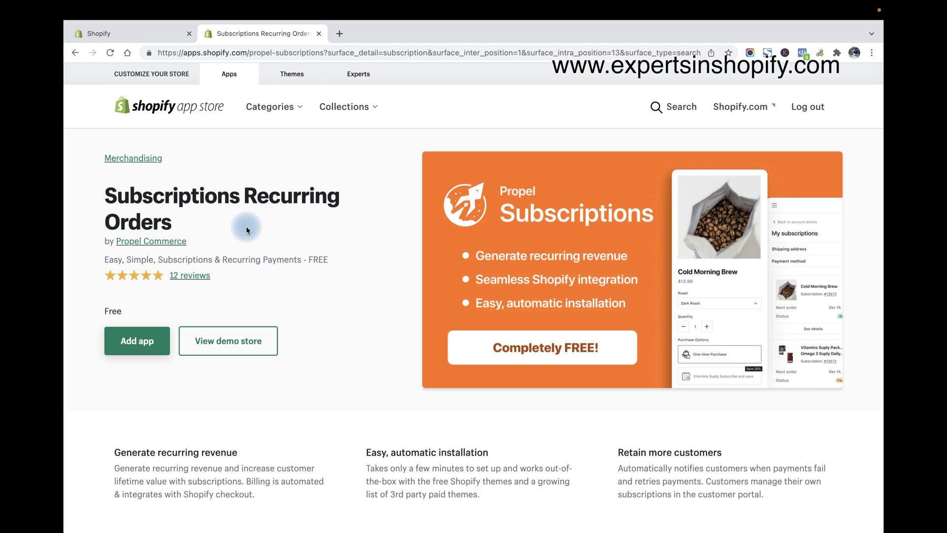
Expand the Propel app listing's full description and scroll through its requirements
{"action": "scroll", "coordinate": [247, 228], "scroll_direction": "down", "scroll_amount": 3}
{"action": "scroll", "coordinate": [336, 278], "scroll_direction": "down", "scroll_amount": 3}
{"action": "scroll", "coordinate": [338, 282], "scroll_direction": "down", "scroll_amount": 8}
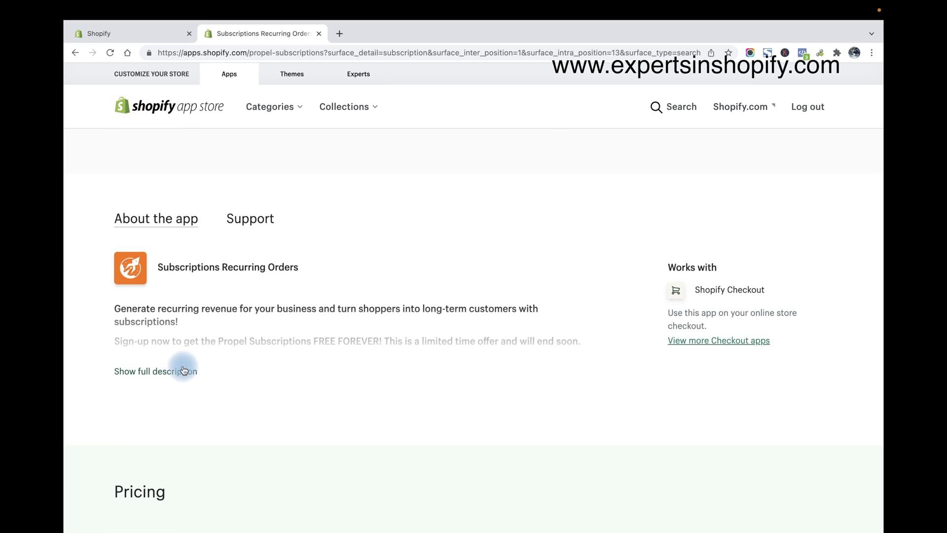
{"action": "left_click", "coordinate": [182, 370]}
{"action": "scroll", "coordinate": [288, 355], "scroll_direction": "down", "scroll_amount": 5}
{"action": "scroll", "coordinate": [292, 355], "scroll_direction": "down", "scroll_amount": 13}
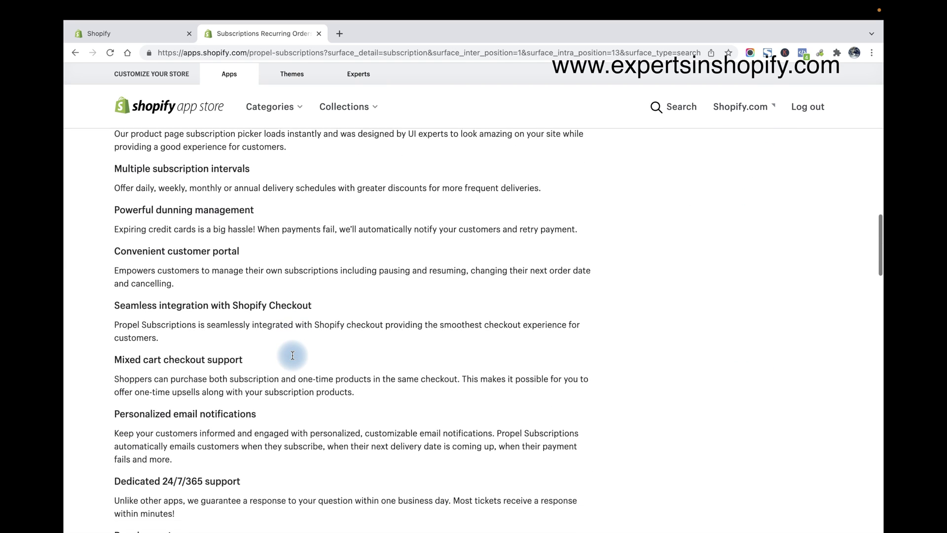
{"action": "scroll", "coordinate": [412, 349], "scroll_direction": "down", "scroll_amount": 1}
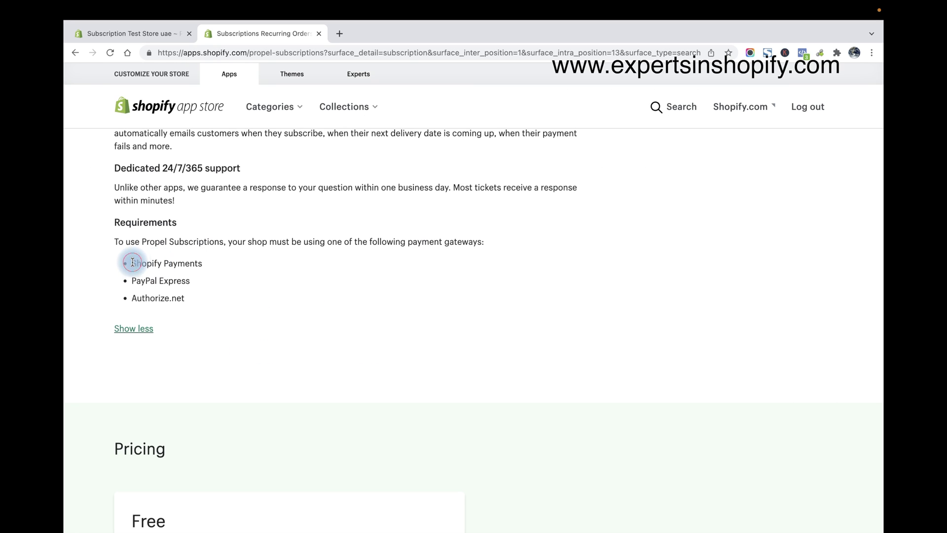
Highlight the required Shopify Payments, PayPal Express and Authorize.net gateways
{"action": "left_click_drag", "start_coordinate": [130, 263], "coordinate": [228, 262]}
{"action": "left_click_drag", "start_coordinate": [132, 283], "coordinate": [193, 281]}
{"action": "left_click_drag", "start_coordinate": [131, 298], "coordinate": [190, 300]}
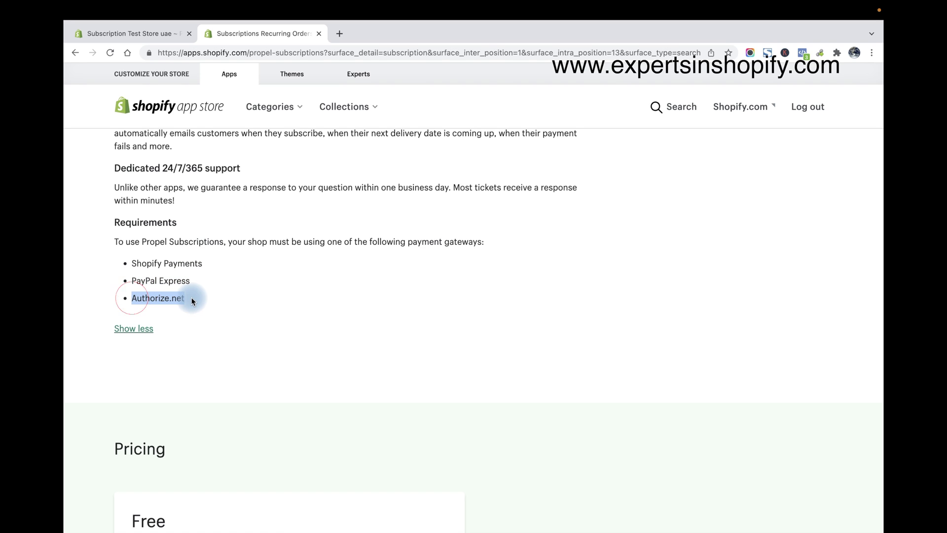
{"action": "left_click", "coordinate": [286, 282]}
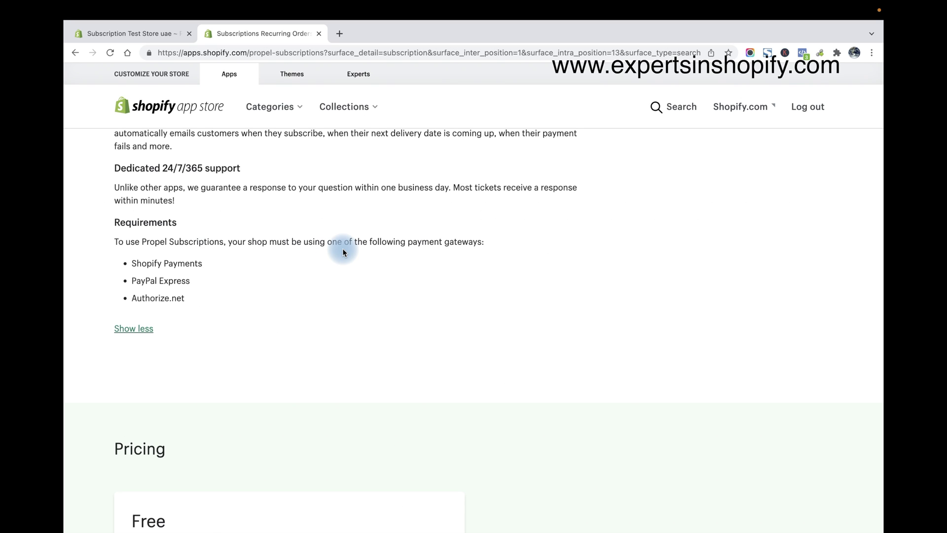
{"action": "left_click_drag", "start_coordinate": [127, 262], "coordinate": [280, 275]}
{"action": "scroll", "coordinate": [280, 273], "scroll_direction": "up", "scroll_amount": 20}
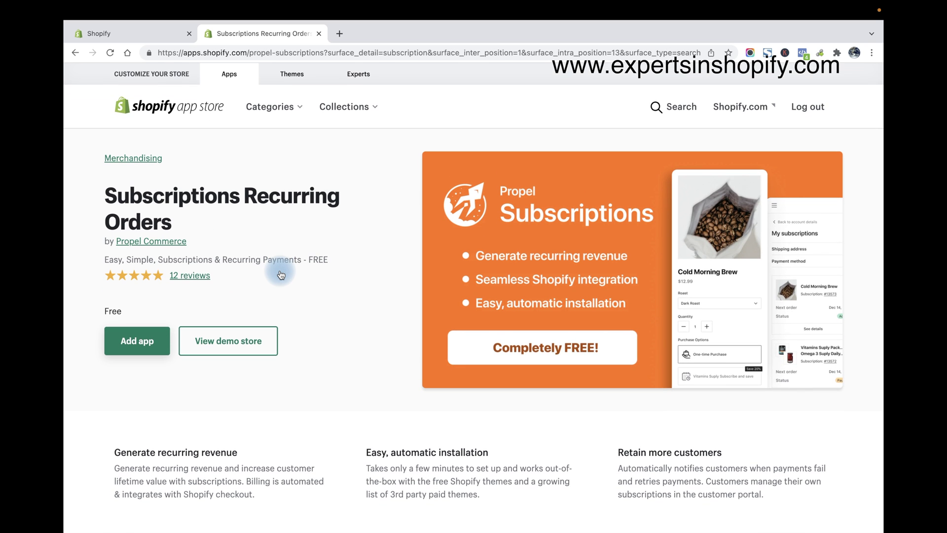
Approve the Propel Subscriptions permissions and install the app on the store
{"action": "left_click", "coordinate": [150, 339]}
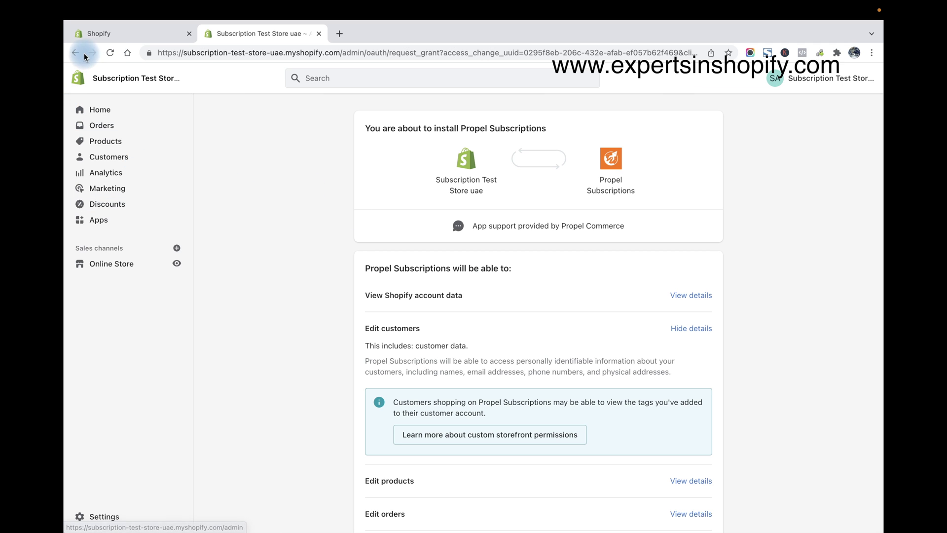
{"action": "scroll", "coordinate": [487, 300], "scroll_direction": "down", "scroll_amount": 1}
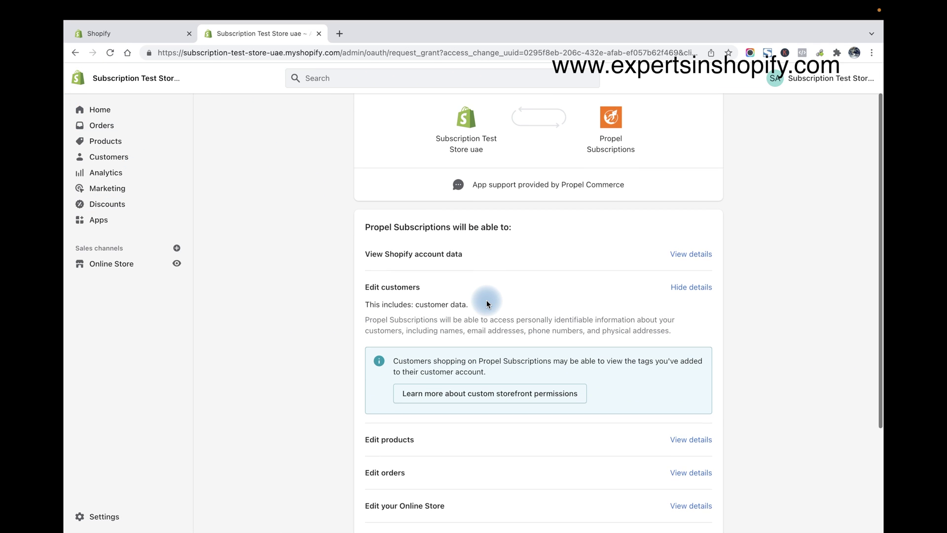
{"action": "scroll", "coordinate": [531, 274], "scroll_direction": "down", "scroll_amount": 3}
{"action": "left_click", "coordinate": [708, 488]}
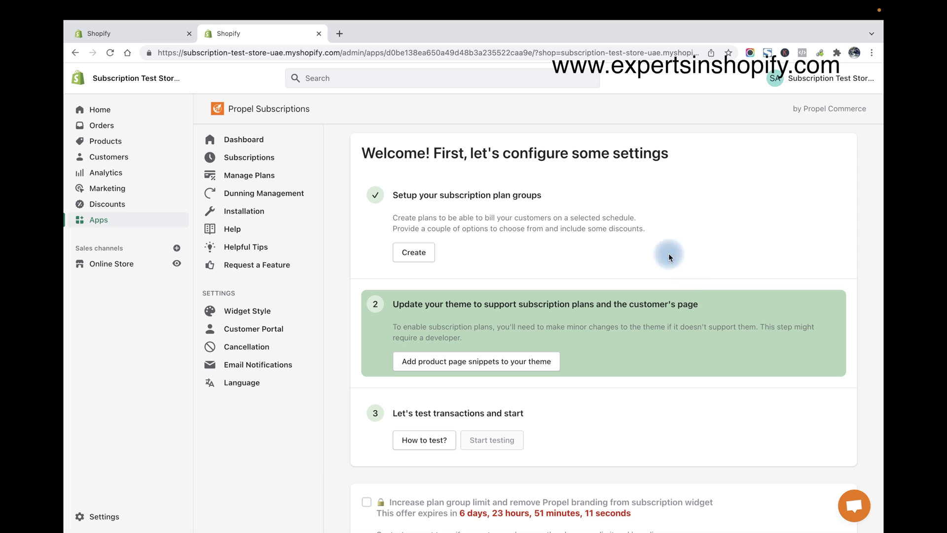
{"action": "left_click_drag", "start_coordinate": [362, 153], "coordinate": [626, 144]}
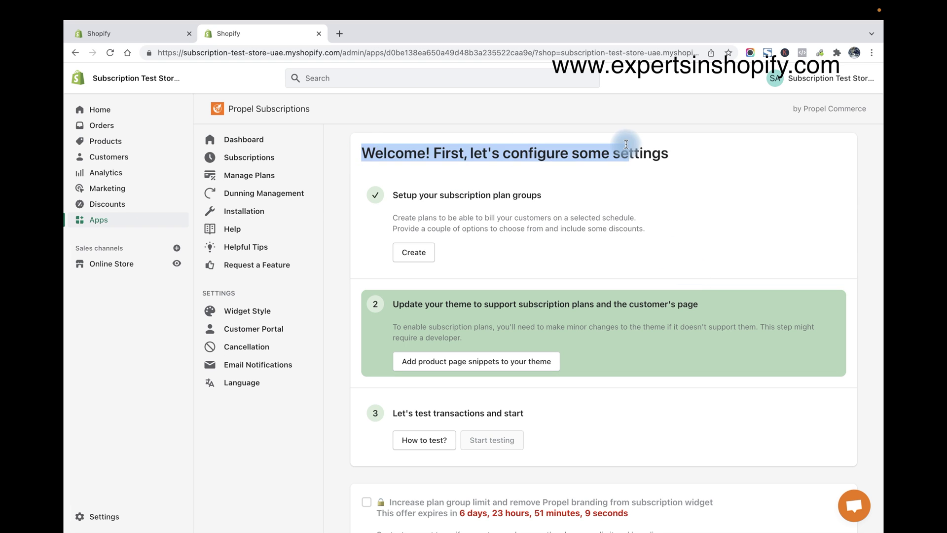
Create a plan group with internal and public names both 'Subscribe and Save More'
{"action": "left_click", "coordinate": [682, 142]}
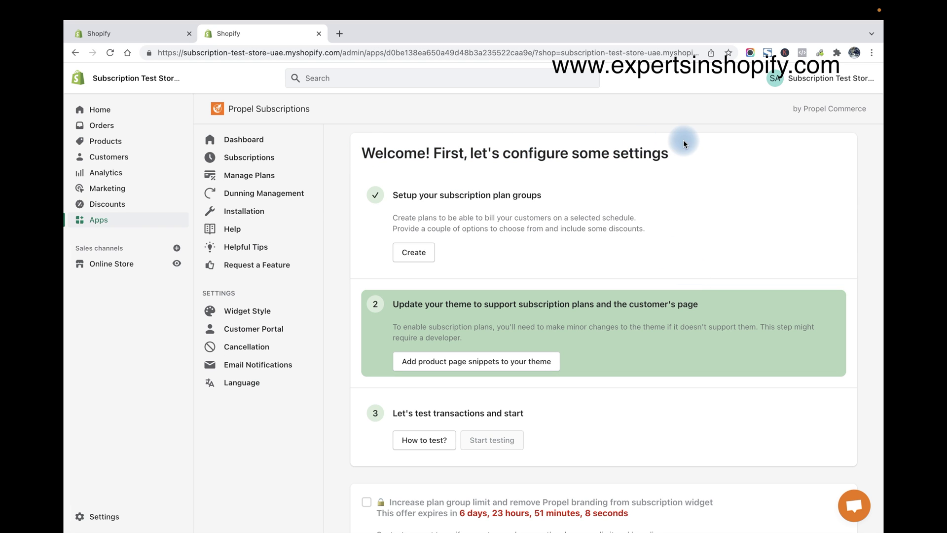
{"action": "left_click", "coordinate": [432, 254]}
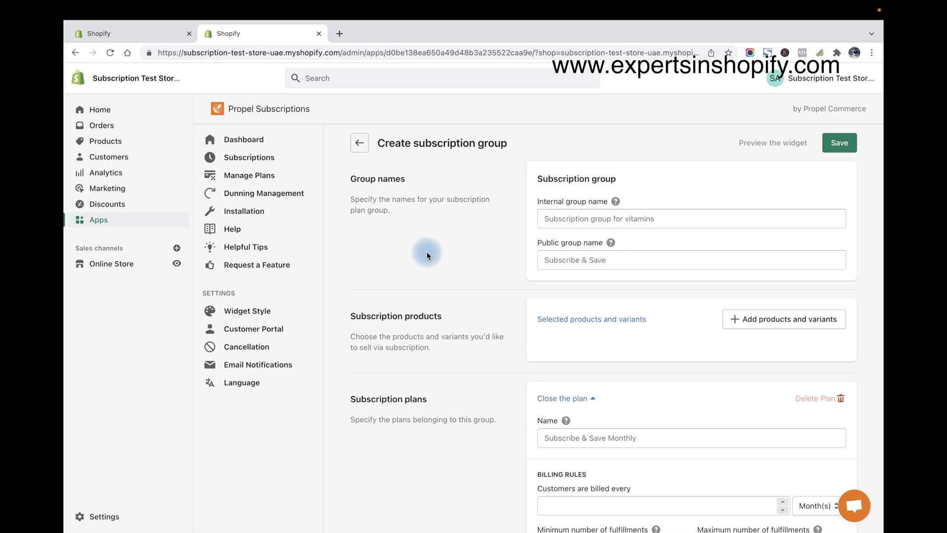
{"action": "left_click", "coordinate": [586, 216]}
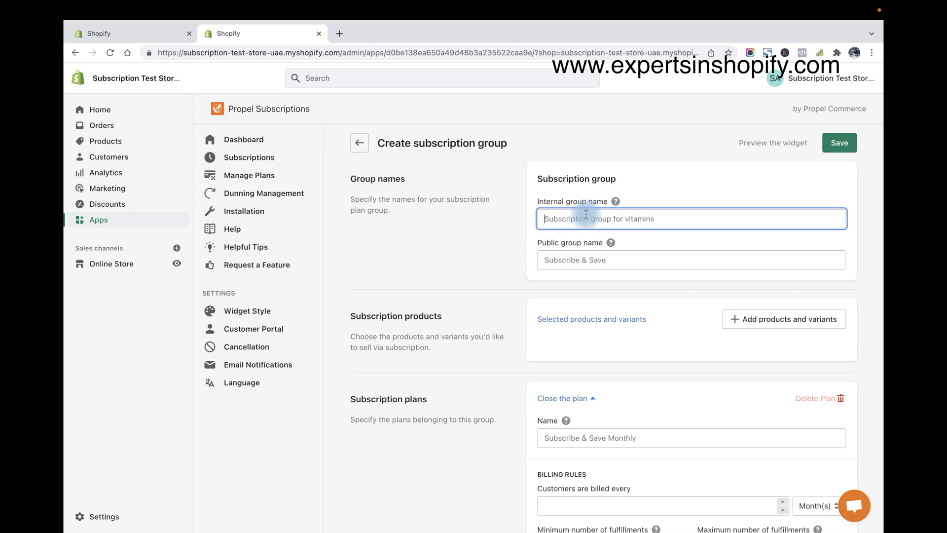
{"action": "type", "text": "Subsc"}
{"action": "key", "text": "BackSpace"}
{"action": "key", "text": "BackSpace"}
{"action": "type", "text": "bscribe and Save"}
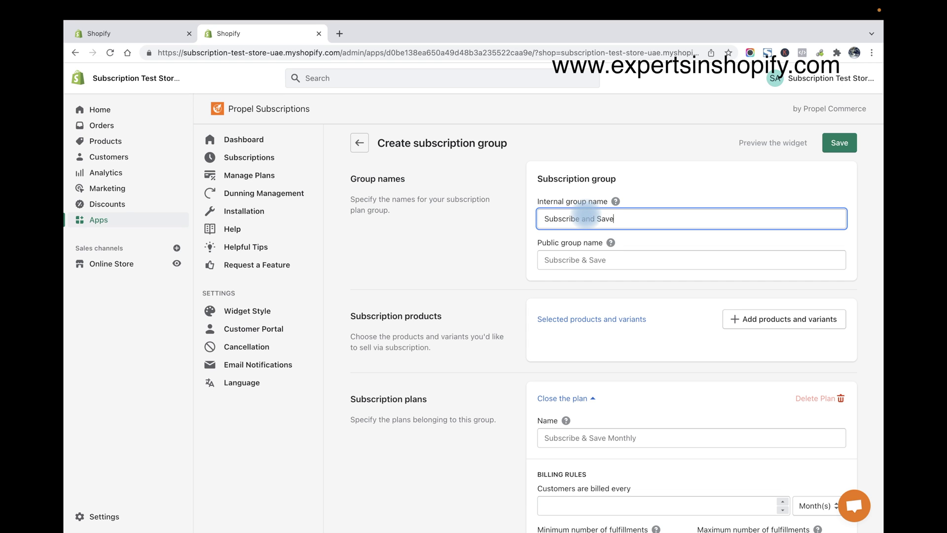
{"action": "type", "text": " More"}
{"action": "left_click", "coordinate": [696, 220]}
{"action": "left_click", "coordinate": [582, 256]}
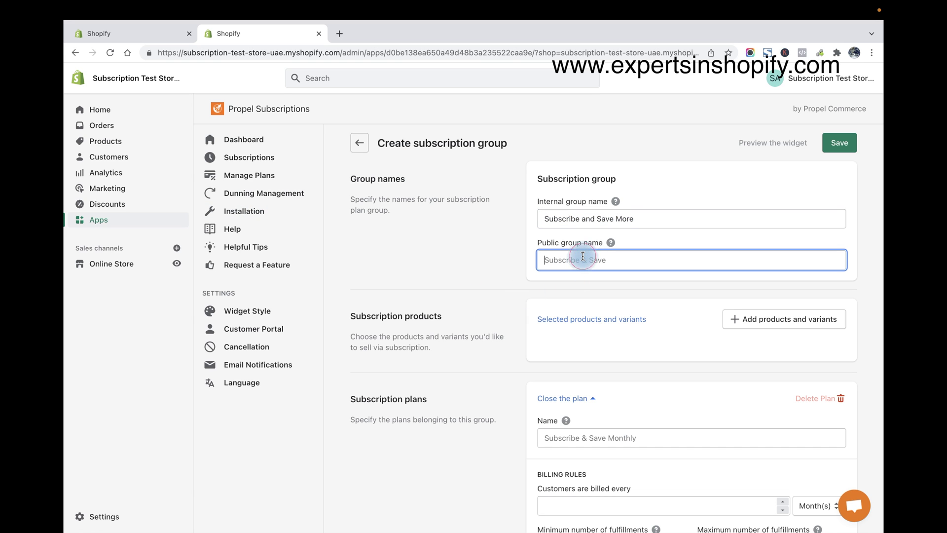
{"action": "type", "text": "Subscribe and Save More"}
{"action": "left_click", "coordinate": [476, 293]}
{"action": "scroll", "coordinate": [762, 306], "scroll_direction": "down", "scroll_amount": 1}
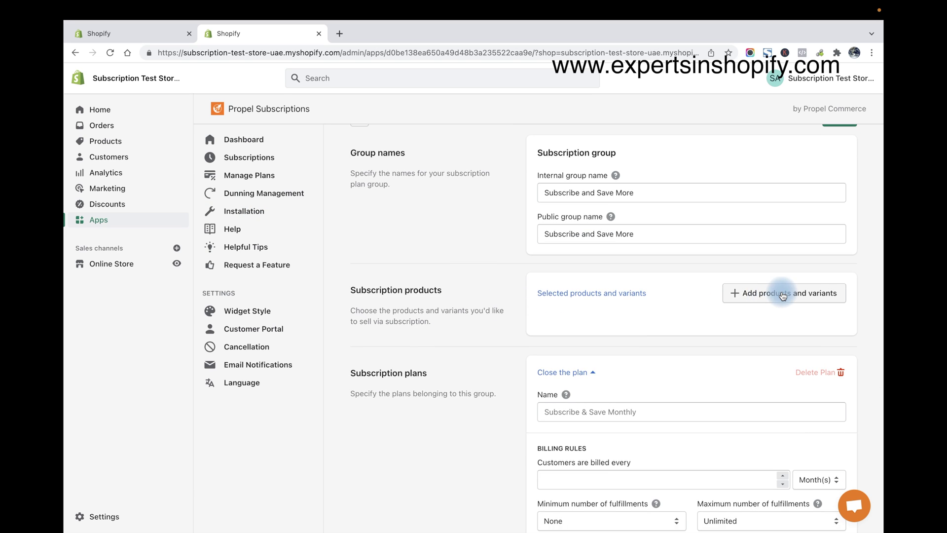
Add the Diamond Ring and Diamond-Bridals products to the subscription group
{"action": "left_click", "coordinate": [783, 295]}
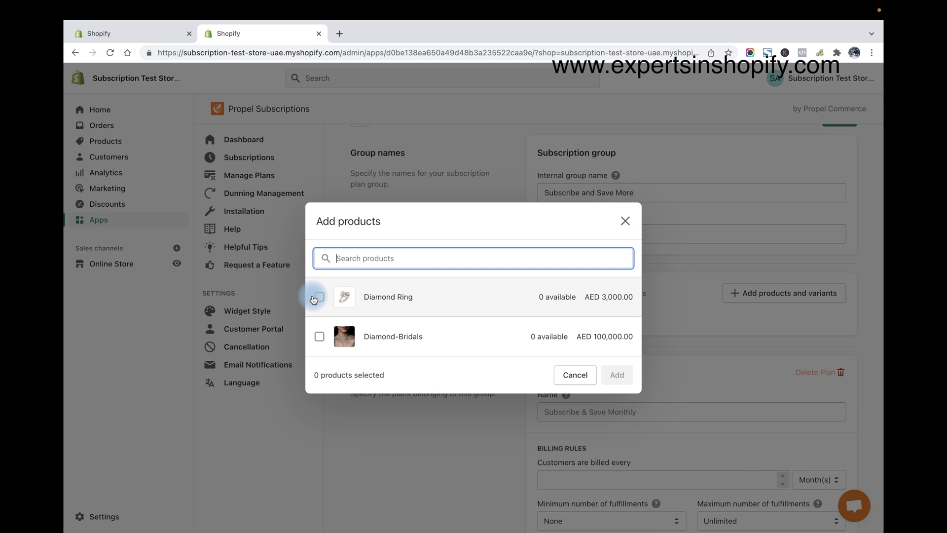
{"action": "left_click", "coordinate": [316, 298]}
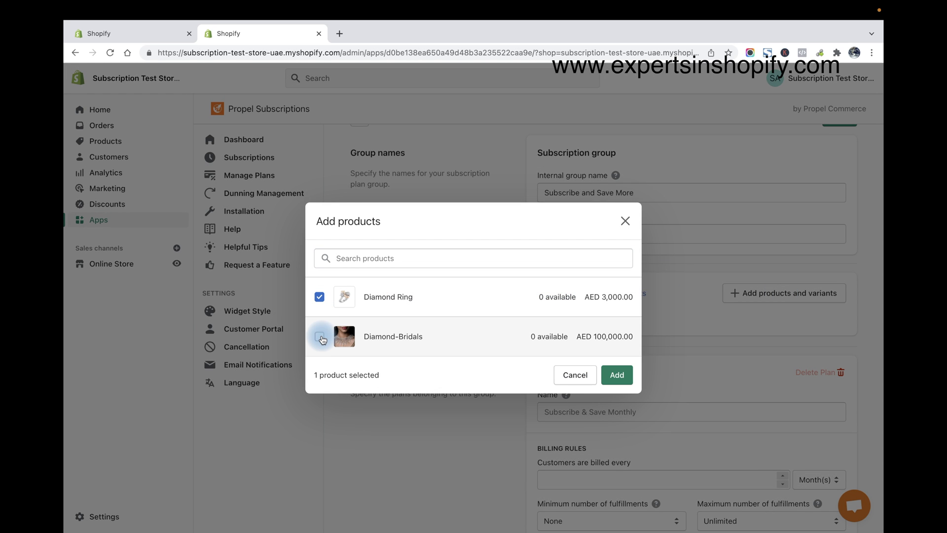
{"action": "left_click", "coordinate": [320, 337]}
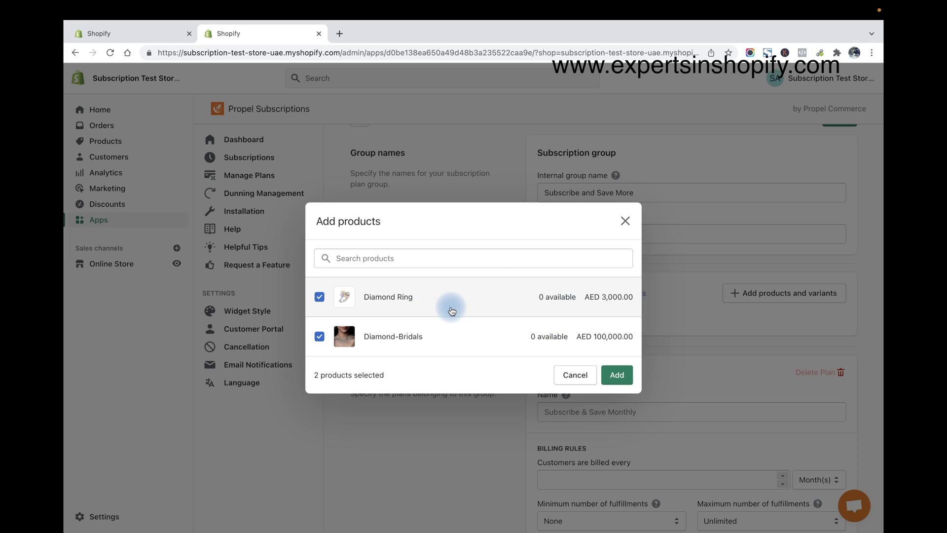
{"action": "left_click", "coordinate": [626, 384]}
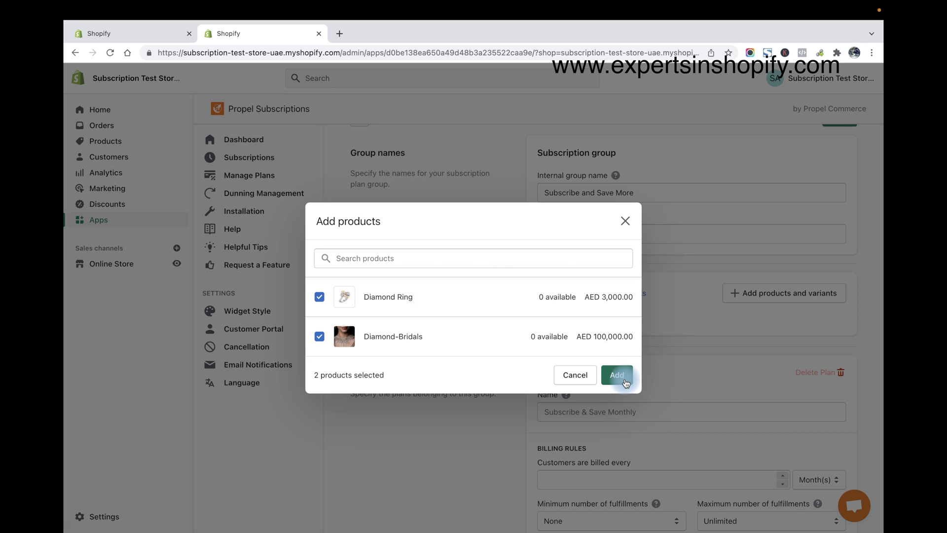
{"action": "left_click", "coordinate": [444, 259]}
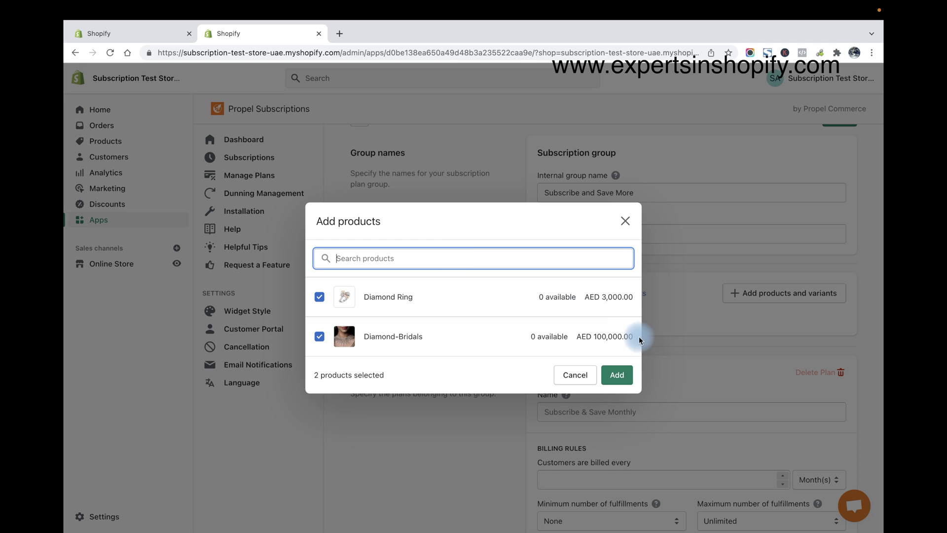
{"action": "left_click", "coordinate": [618, 376]}
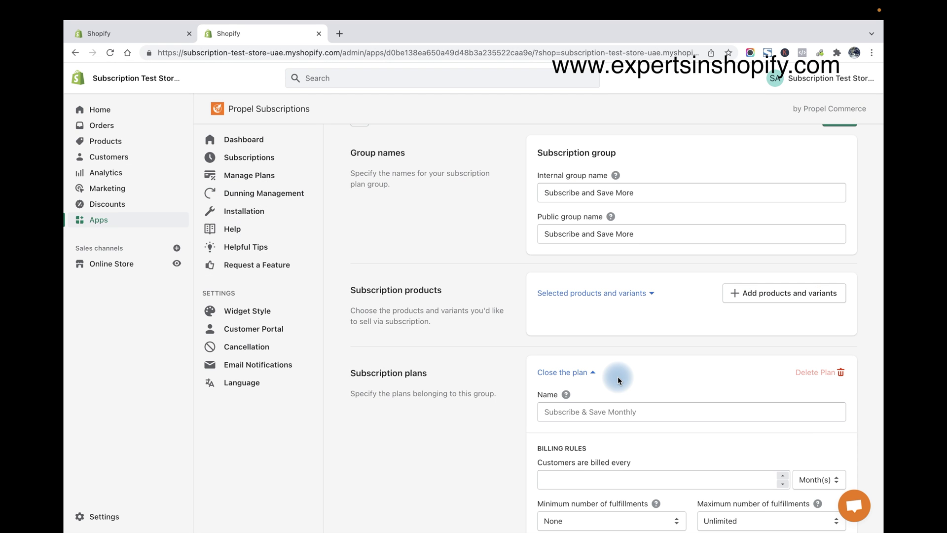
Name the first plan Weekly, billed every 1 week, with no minimum fulfillments
{"action": "scroll", "coordinate": [618, 377], "scroll_direction": "down", "scroll_amount": 2}
{"action": "scroll", "coordinate": [634, 326], "scroll_direction": "down", "scroll_amount": 2}
{"action": "left_click", "coordinate": [586, 272]}
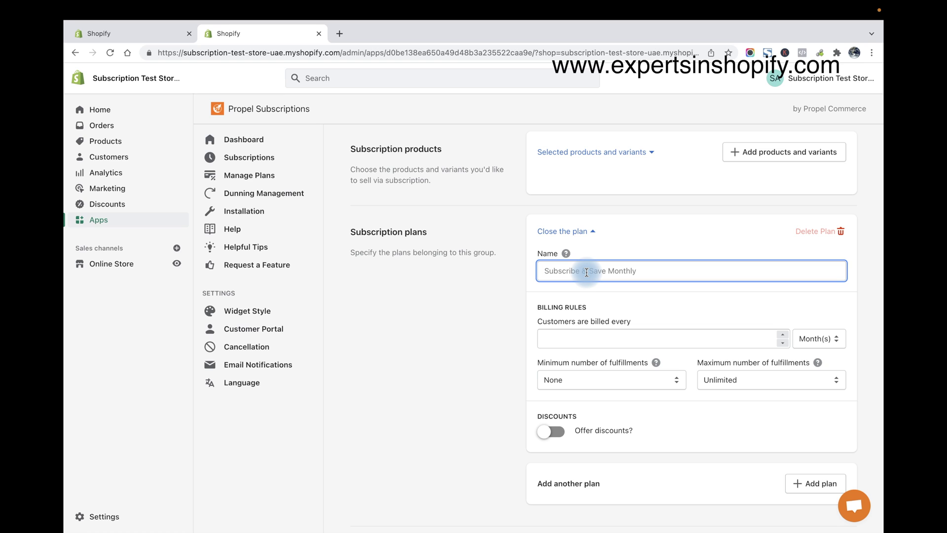
{"action": "type", "text": "Weekly"}
{"action": "left_click", "coordinate": [652, 335]}
{"action": "type", "text": "1"}
{"action": "left_click", "coordinate": [816, 334]}
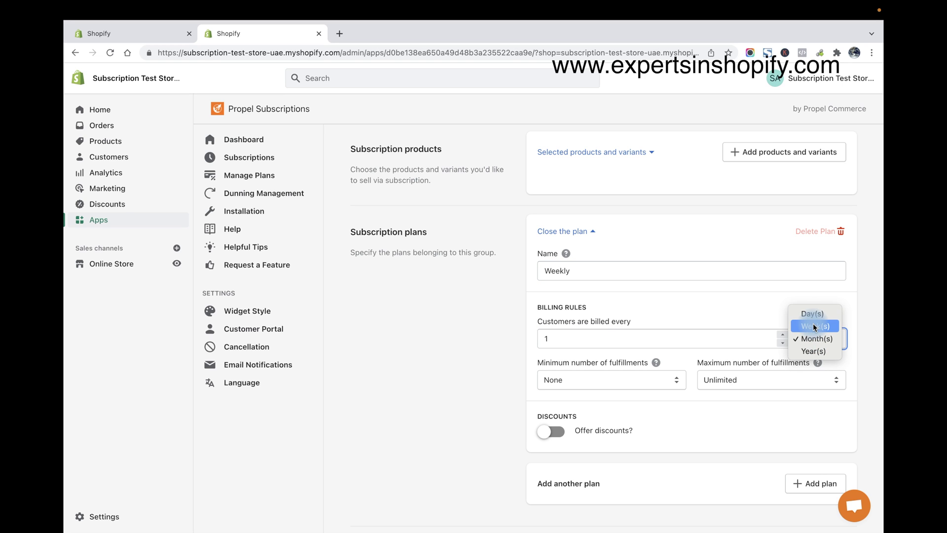
{"action": "left_click", "coordinate": [815, 326]}
{"action": "scroll", "coordinate": [535, 330], "scroll_direction": "down", "scroll_amount": 2}
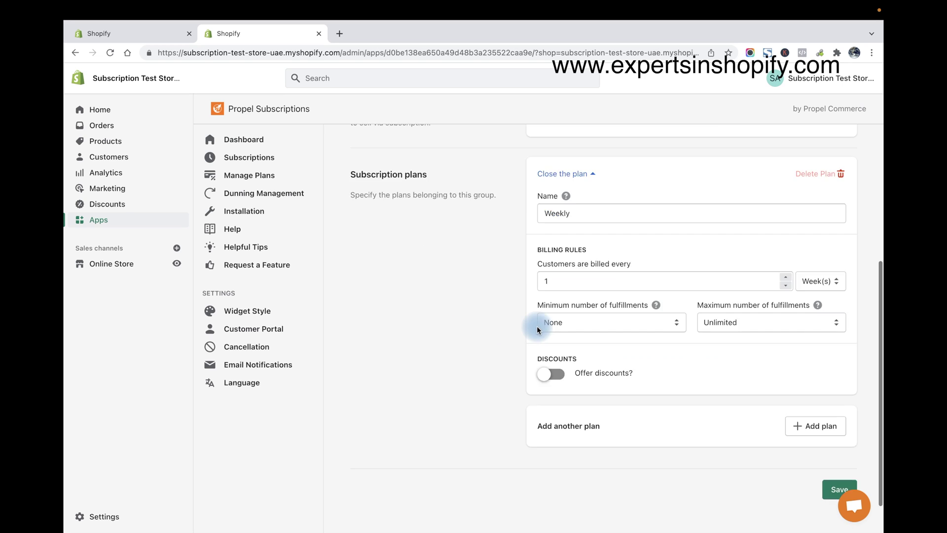
{"action": "scroll", "coordinate": [538, 330], "scroll_direction": "down", "scroll_amount": 1}
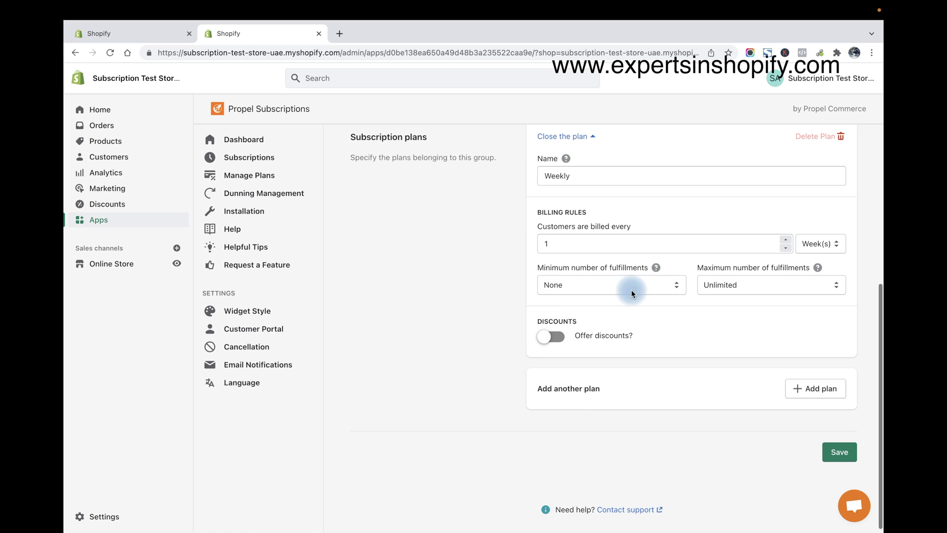
{"action": "left_click", "coordinate": [581, 286]}
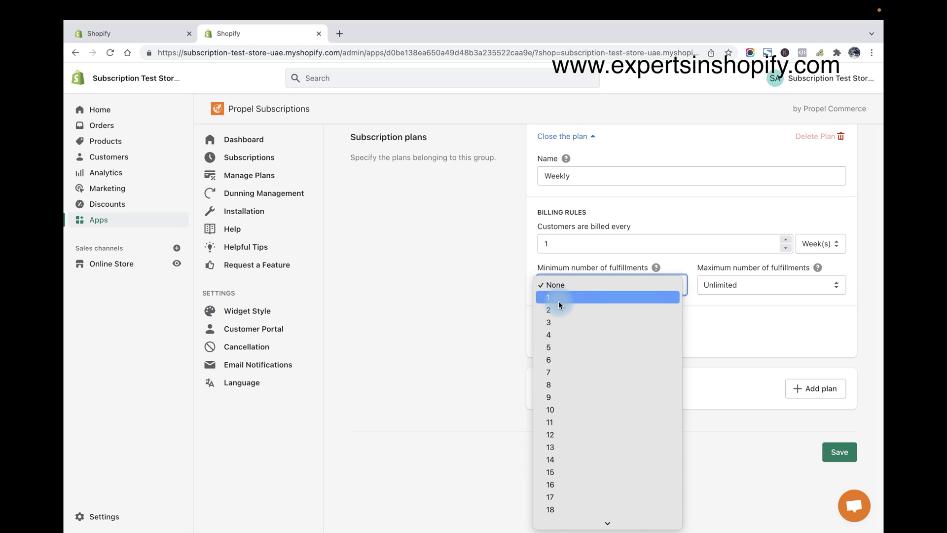
{"action": "left_click", "coordinate": [446, 286]}
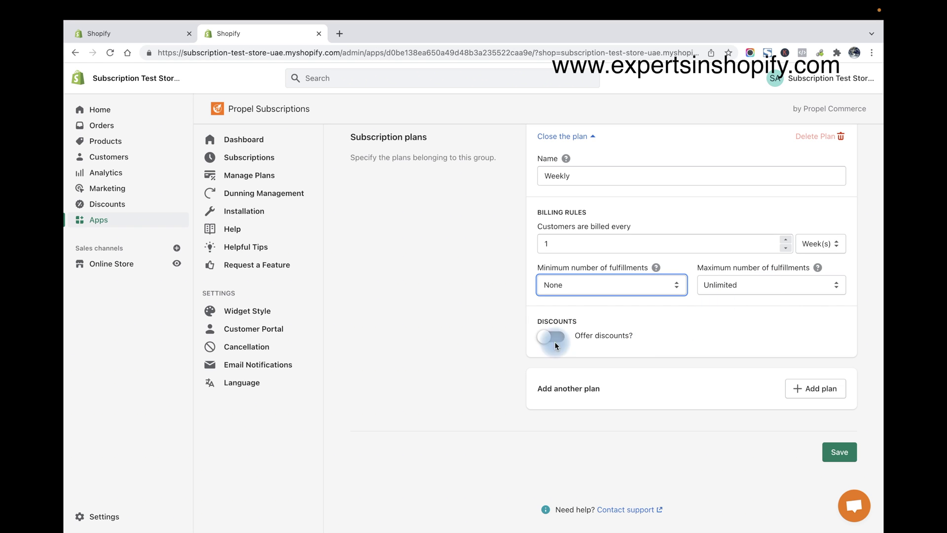
Enable a 10% percentage discount on the Weekly plan
{"action": "scroll", "coordinate": [614, 321], "scroll_direction": "down", "scroll_amount": 1}
{"action": "left_click", "coordinate": [679, 331]}
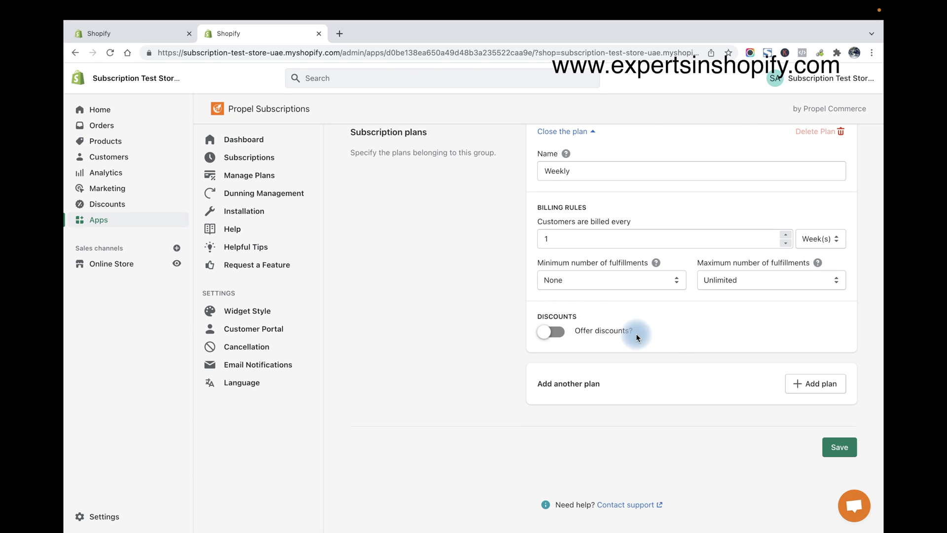
{"action": "left_click", "coordinate": [554, 330]}
{"action": "scroll", "coordinate": [642, 330], "scroll_direction": "down", "scroll_amount": 2}
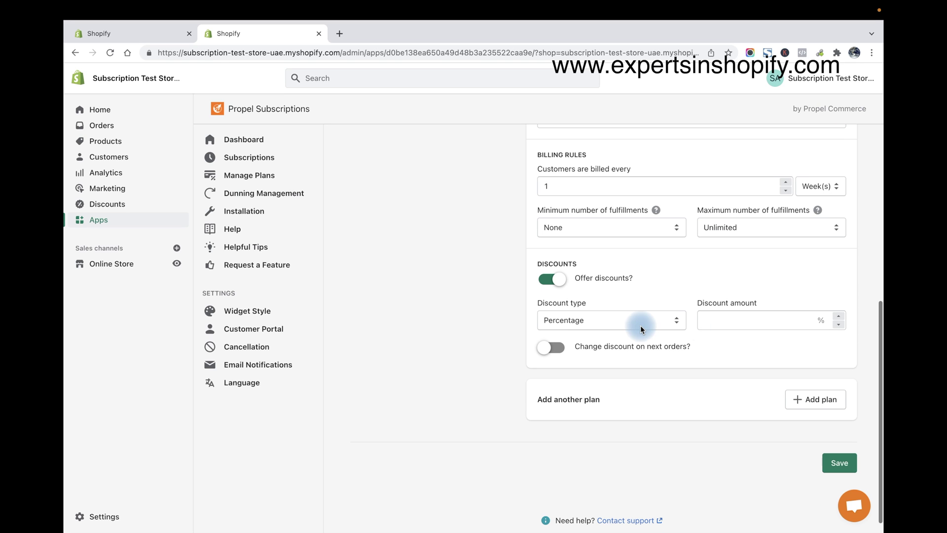
{"action": "left_click", "coordinate": [747, 317]}
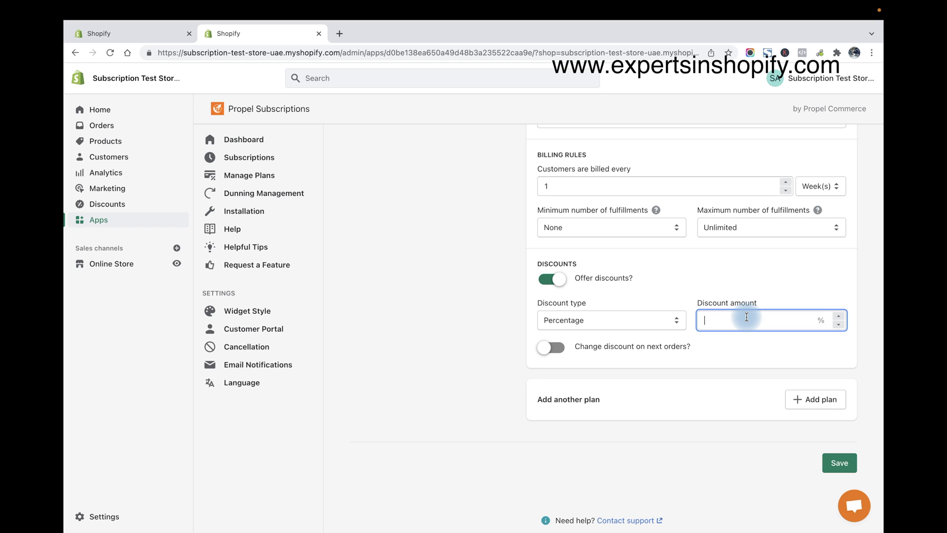
{"action": "type", "text": "10"}
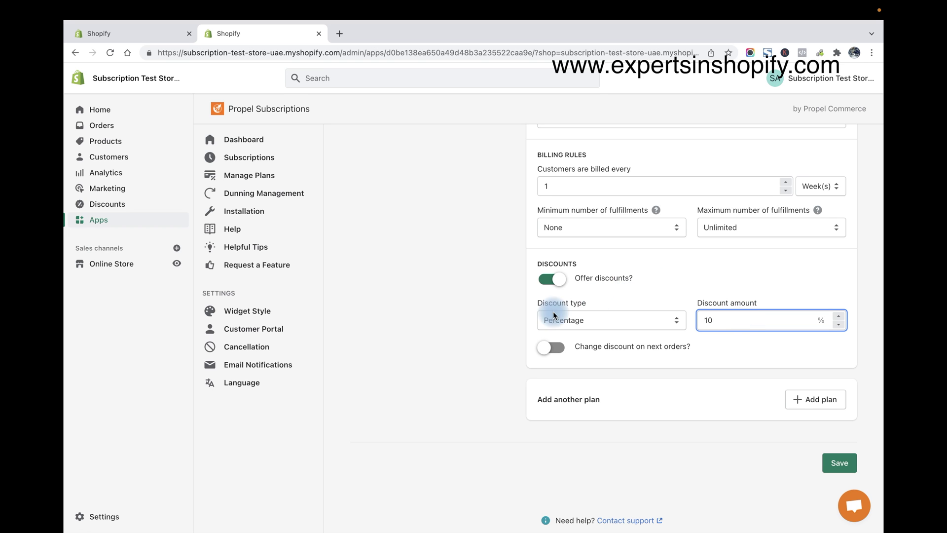
{"action": "left_click", "coordinate": [475, 342]}
{"action": "scroll", "coordinate": [474, 343], "scroll_direction": "up", "scroll_amount": 2}
{"action": "scroll", "coordinate": [475, 342], "scroll_direction": "down", "scroll_amount": 2}
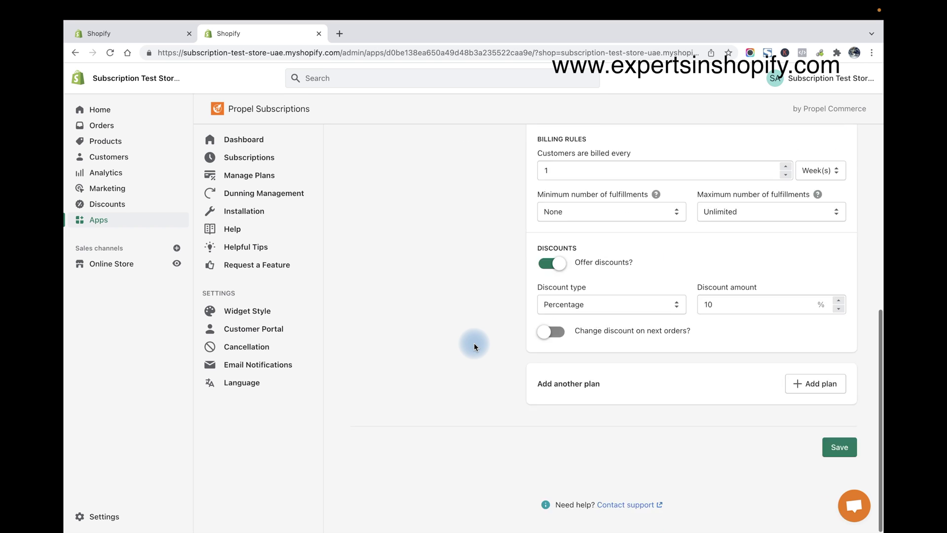
Add a Monthly plan billed every 1 month with a 25% discount
{"action": "left_click", "coordinate": [819, 389]}
{"action": "left_click", "coordinate": [596, 414]}
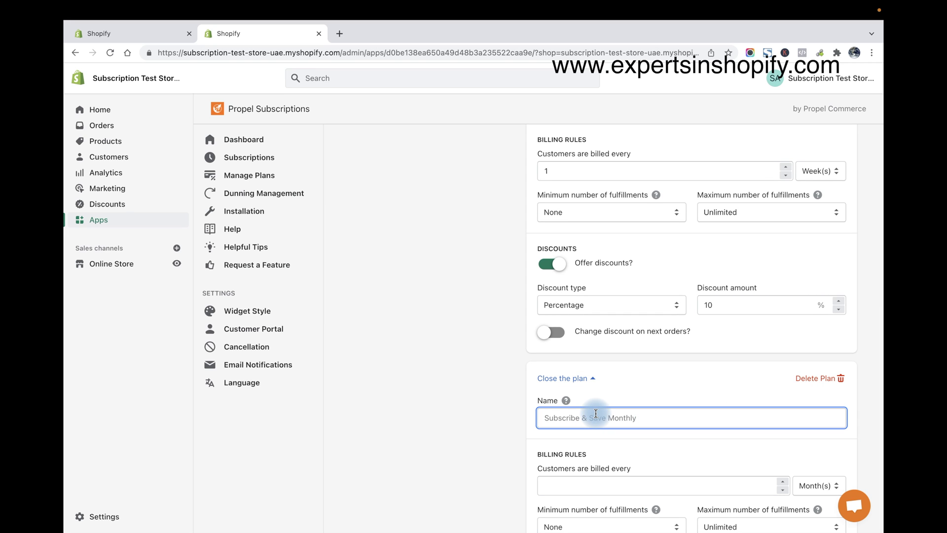
{"action": "type", "text": "Monthly"}
{"action": "scroll", "coordinate": [661, 405], "scroll_direction": "down", "scroll_amount": 3}
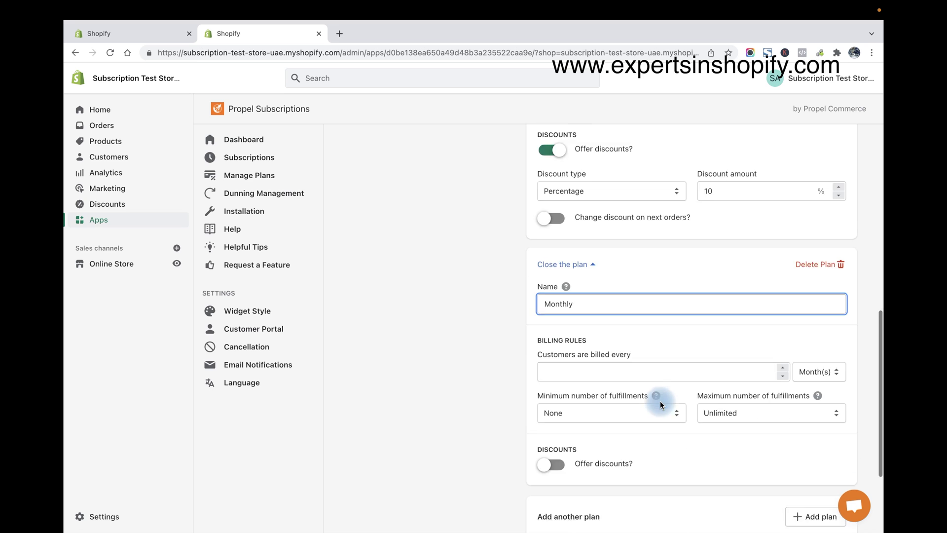
{"action": "scroll", "coordinate": [661, 404], "scroll_direction": "down", "scroll_amount": 1}
{"action": "left_click", "coordinate": [653, 330]}
{"action": "type", "text": "1"}
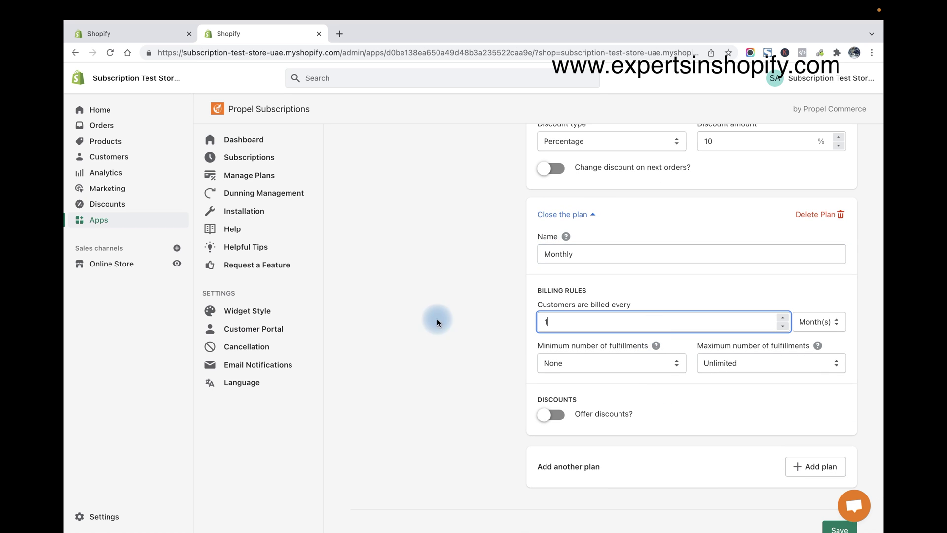
{"action": "left_click", "coordinate": [434, 321]}
{"action": "scroll", "coordinate": [563, 347], "scroll_direction": "down", "scroll_amount": 2}
{"action": "left_click", "coordinate": [562, 344]}
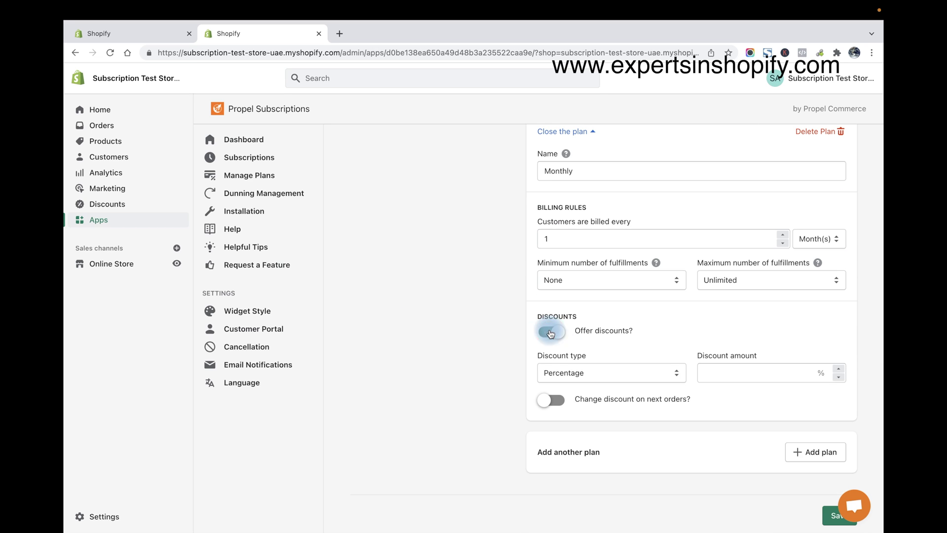
{"action": "left_click", "coordinate": [745, 380]}
{"action": "type", "text": "25"}
{"action": "scroll", "coordinate": [512, 347], "scroll_direction": "down", "scroll_amount": 2}
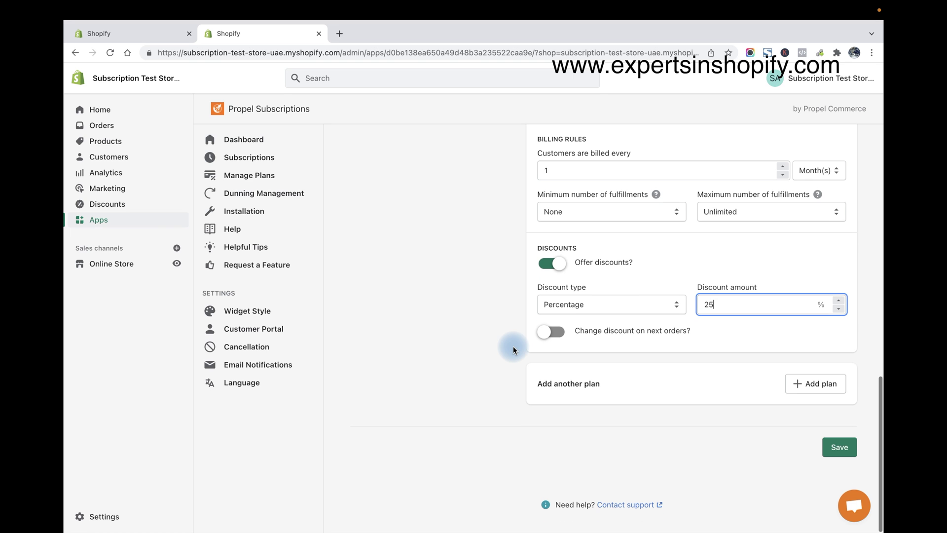
Add a Yearly plan billed every 1 year with its discount turned on
{"action": "left_click", "coordinate": [812, 383]}
{"action": "left_click", "coordinate": [611, 422]}
{"action": "type", "text": "Yearly"}
{"action": "scroll", "coordinate": [611, 423], "scroll_direction": "down", "scroll_amount": 3}
{"action": "left_click", "coordinate": [651, 380]}
{"action": "type", "text": "1"}
{"action": "left_click", "coordinate": [824, 379]}
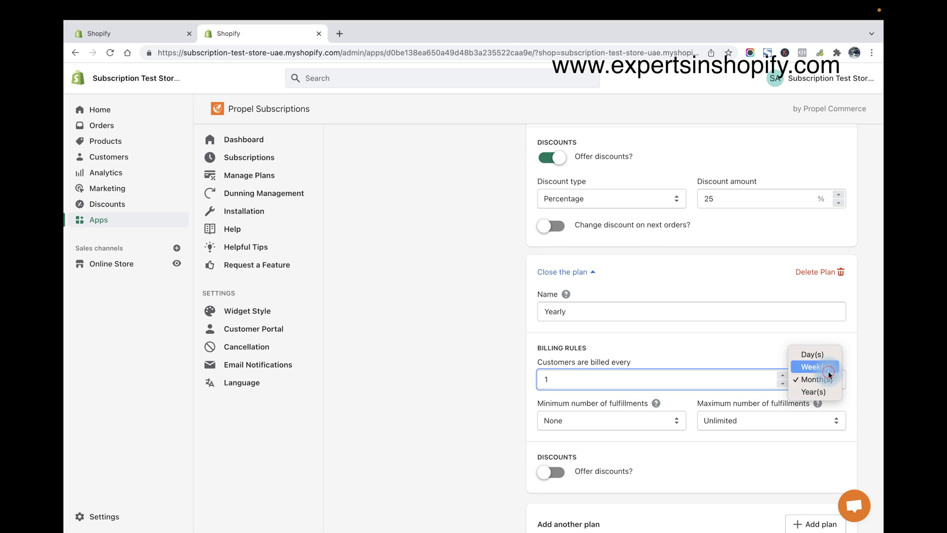
{"action": "left_click", "coordinate": [811, 390]}
{"action": "scroll", "coordinate": [427, 354], "scroll_direction": "down", "scroll_amount": 3}
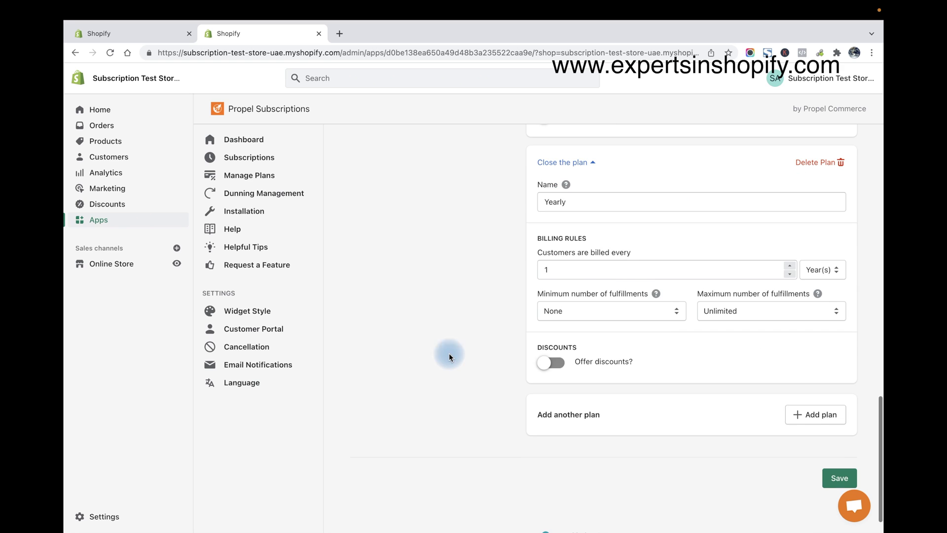
{"action": "left_click", "coordinate": [552, 363]}
{"action": "left_click", "coordinate": [750, 400]}
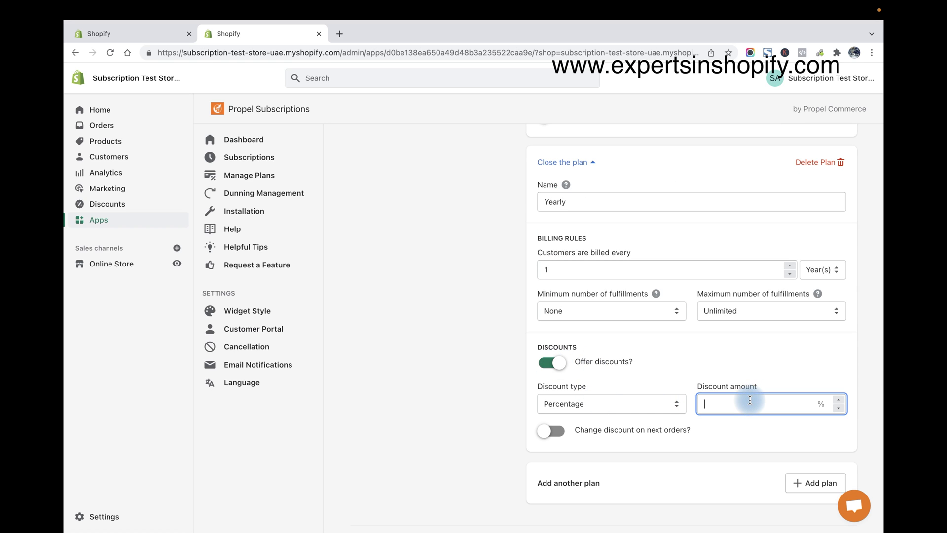
{"action": "left_click", "coordinate": [416, 362]}
{"action": "scroll", "coordinate": [416, 362], "scroll_direction": "down", "scroll_amount": 2}
Save the subscription plan group and dismiss the app rating prompt
{"action": "scroll", "coordinate": [833, 333], "scroll_direction": "up", "scroll_amount": 12}
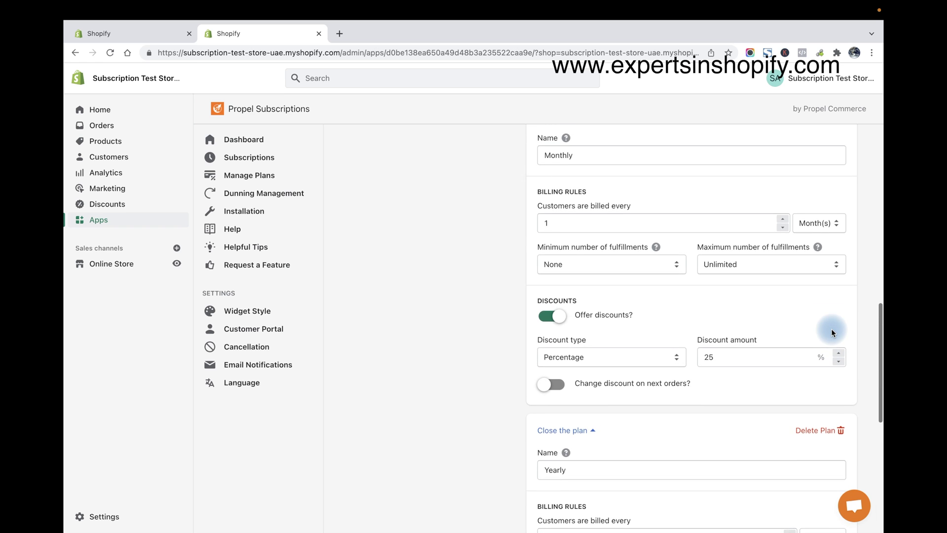
{"action": "scroll", "coordinate": [833, 333], "scroll_direction": "up", "scroll_amount": 5}
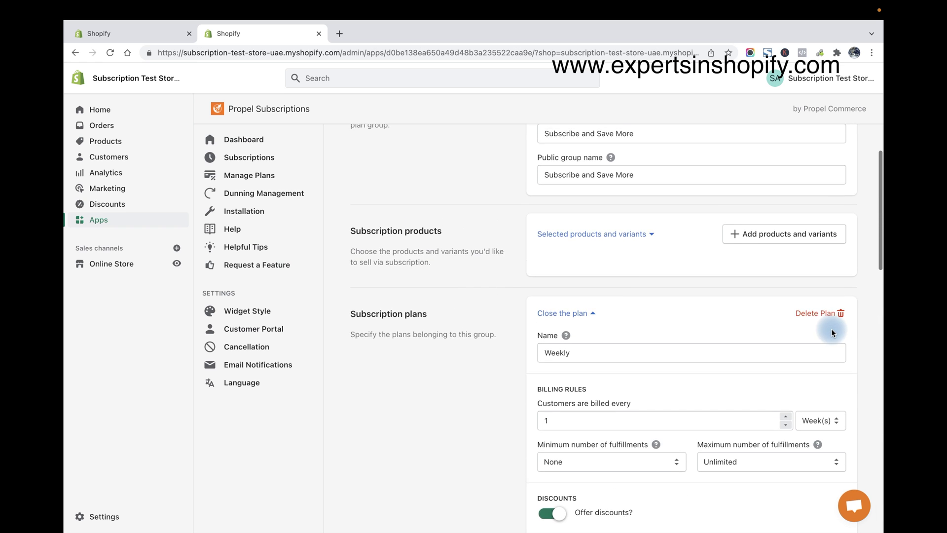
{"action": "scroll", "coordinate": [831, 328], "scroll_direction": "down", "scroll_amount": 15}
{"action": "left_click", "coordinate": [848, 455]}
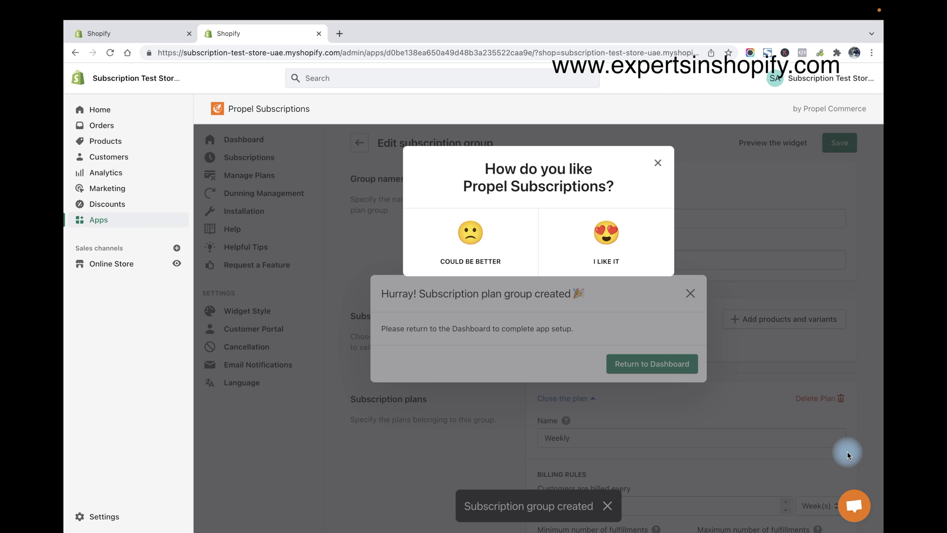
{"action": "left_click", "coordinate": [658, 162]}
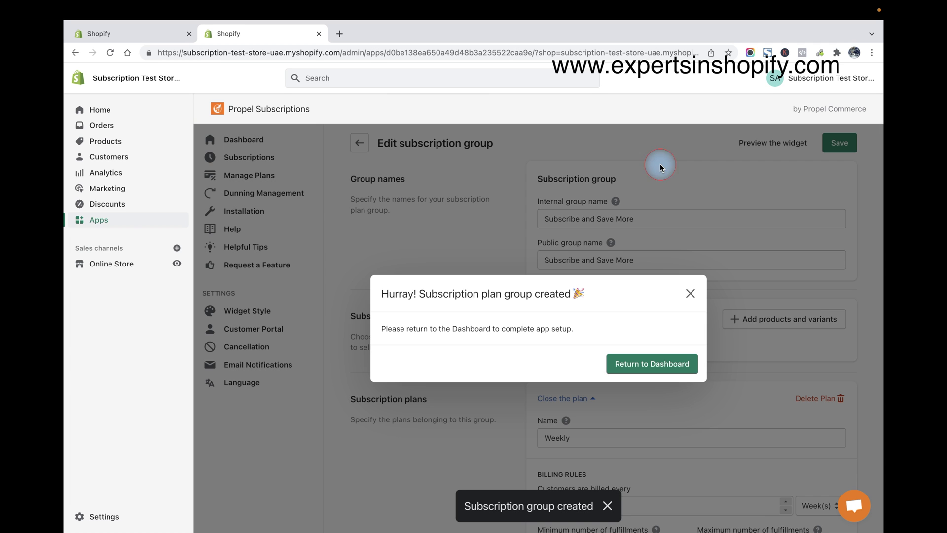
Return to the setup dashboard and close the duplicate Shopify tab
{"action": "left_click", "coordinate": [650, 367]}
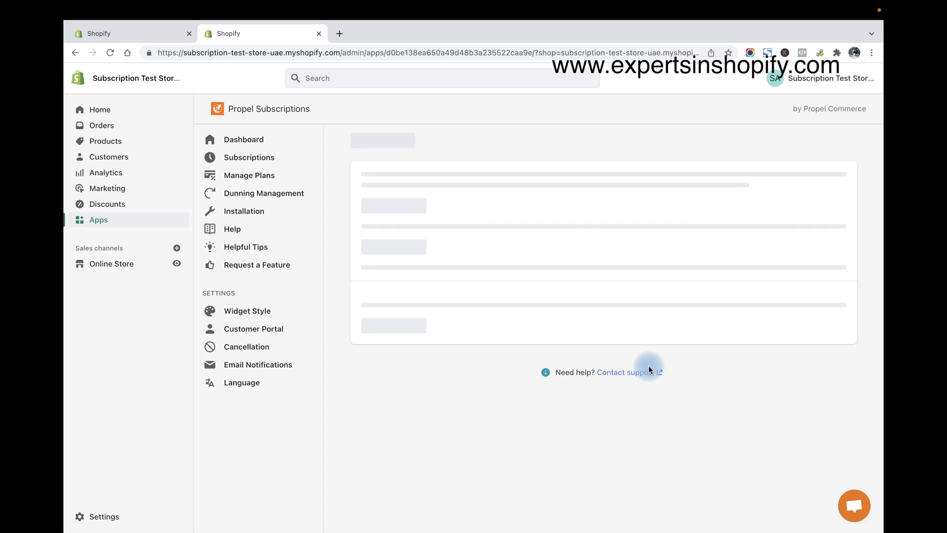
{"action": "key", "text": "ctrl+w"}
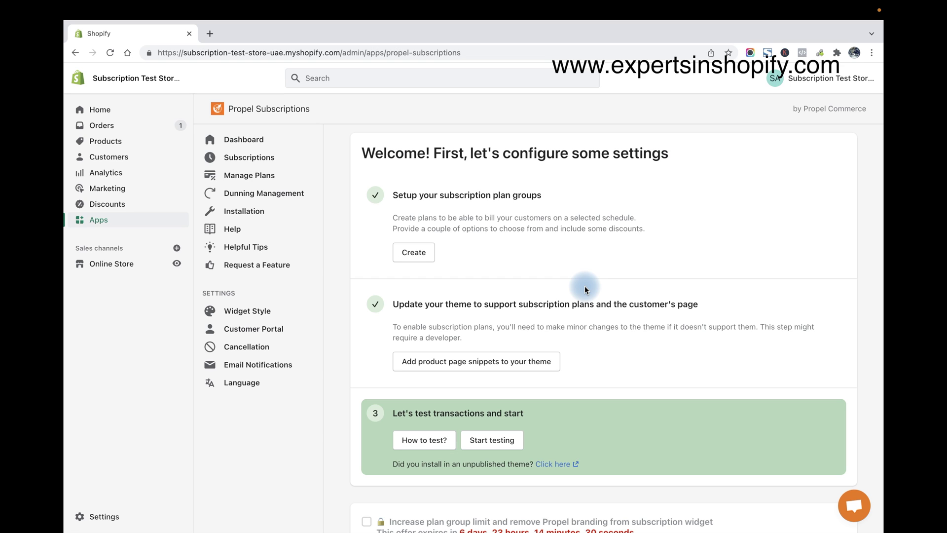
Open the Dawn theme integration page and expand the Manual Install snippet steps
{"action": "left_click", "coordinate": [485, 367]}
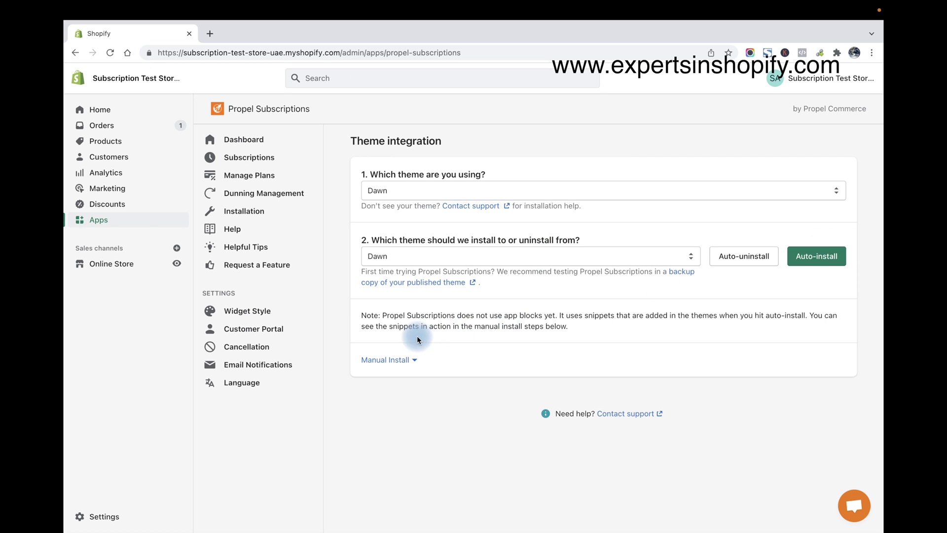
{"action": "left_click", "coordinate": [401, 360]}
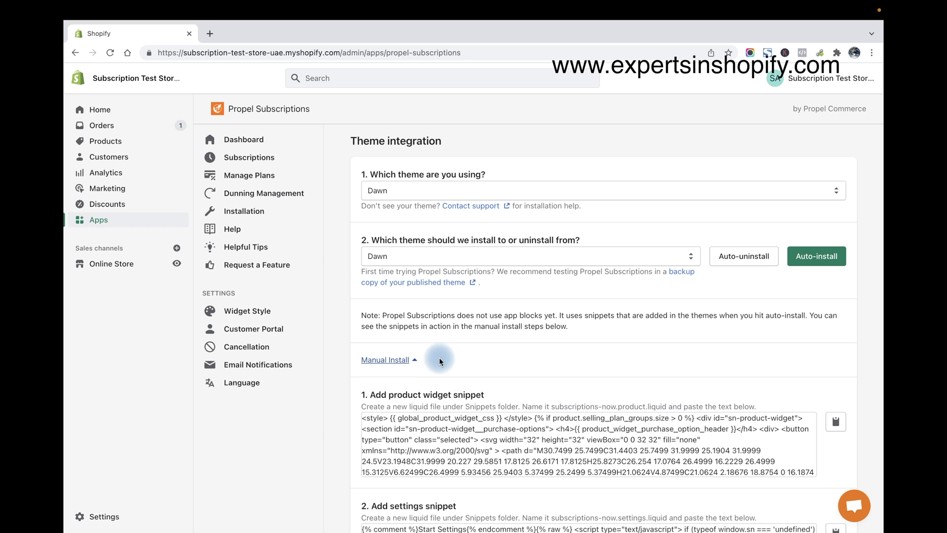
{"action": "scroll", "coordinate": [495, 383], "scroll_direction": "down", "scroll_amount": 9}
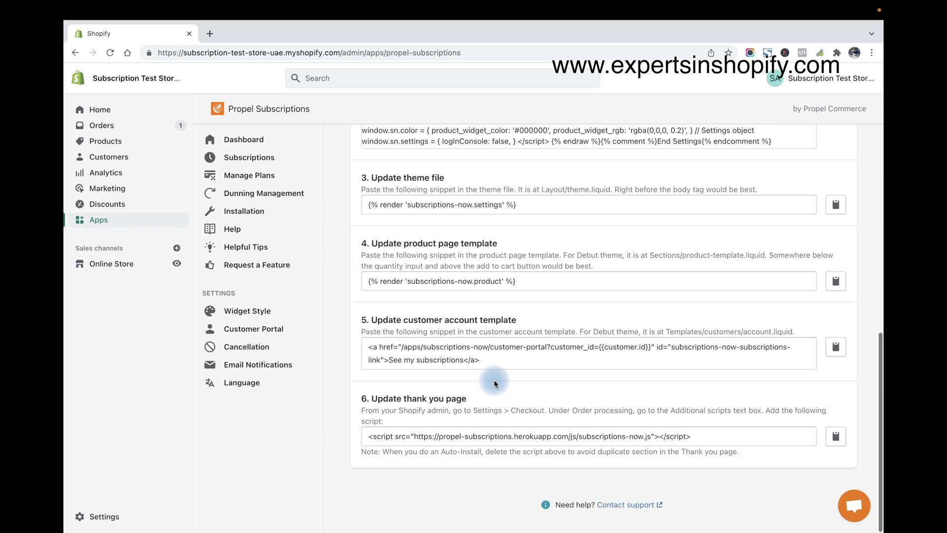
{"action": "scroll", "coordinate": [496, 384], "scroll_direction": "up", "scroll_amount": 10}
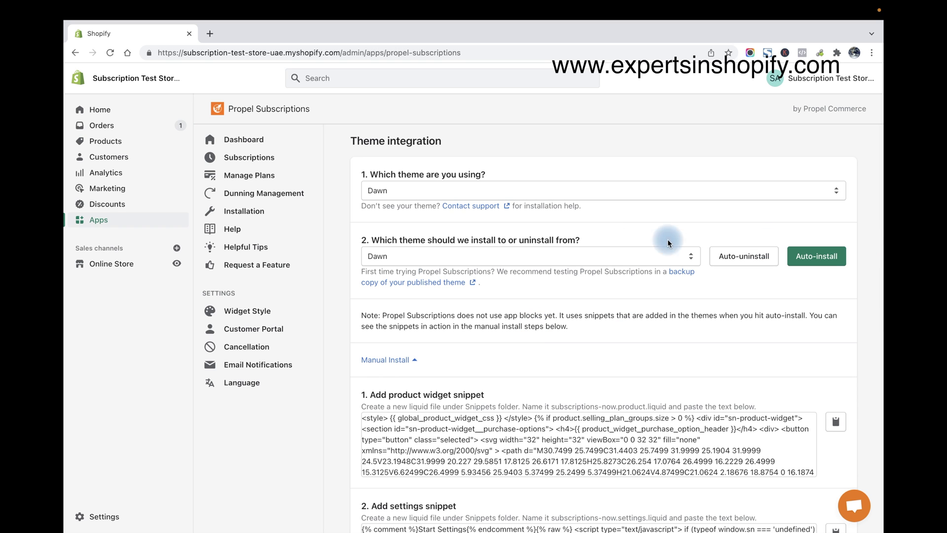
Auto-install the subscription snippets into Dawn, confirm, and go back to setup steps
{"action": "left_click", "coordinate": [817, 256]}
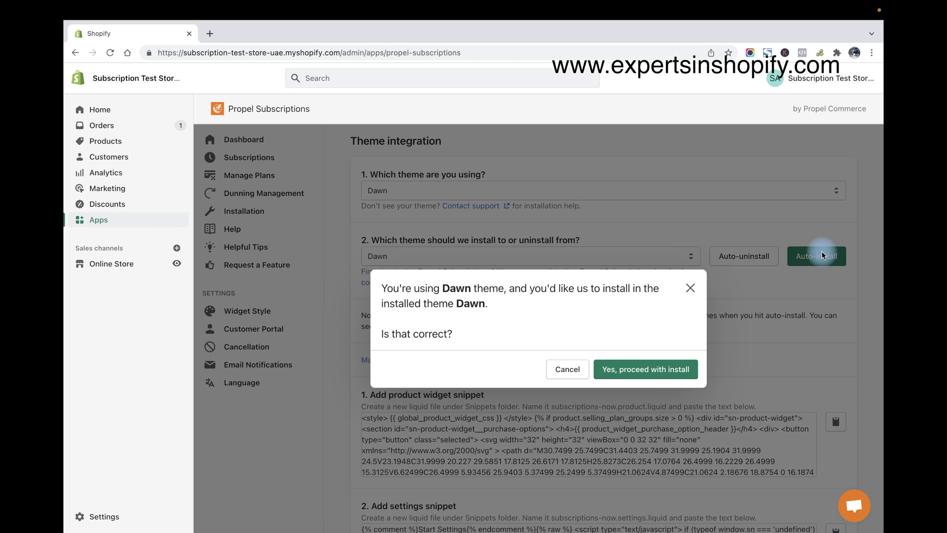
{"action": "left_click", "coordinate": [665, 370]}
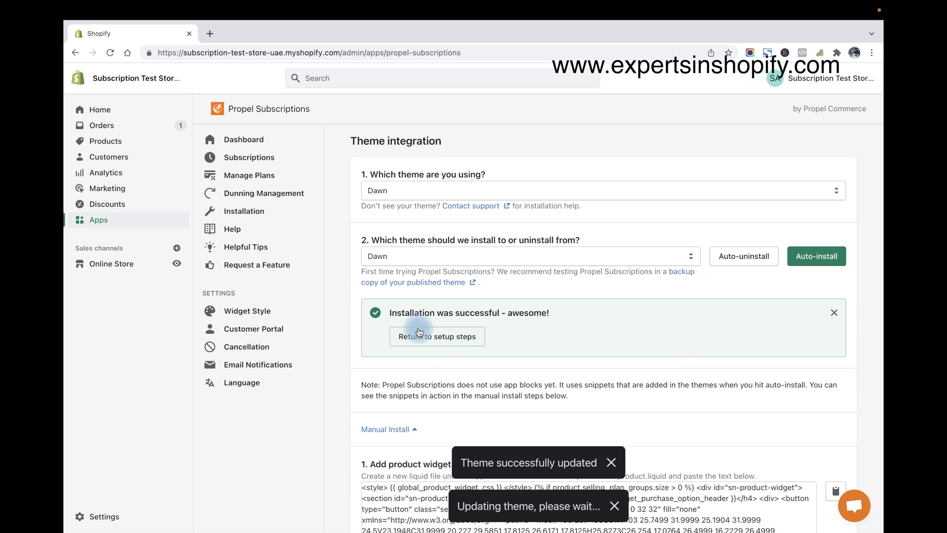
{"action": "left_click", "coordinate": [422, 336]}
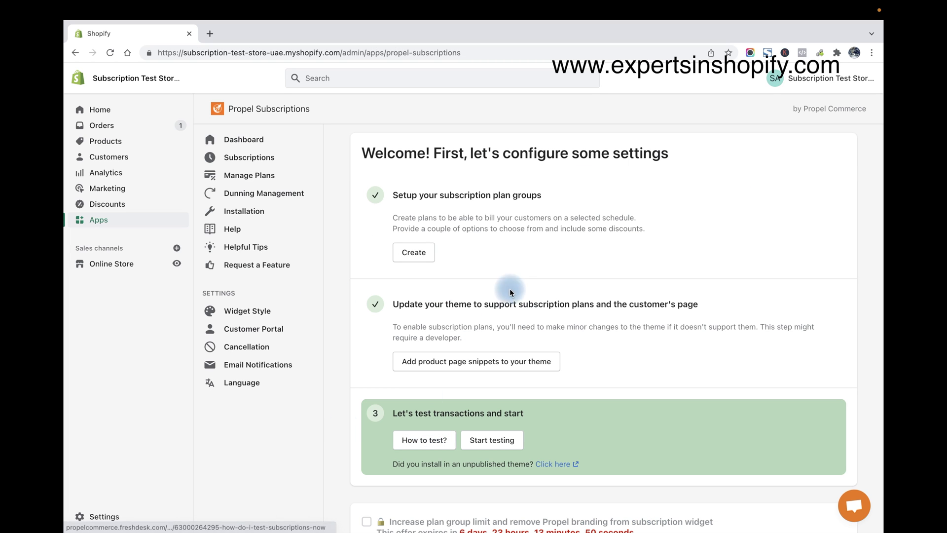
Preview the online store and open the Diamond Ring product page
{"action": "left_click", "coordinate": [177, 263]}
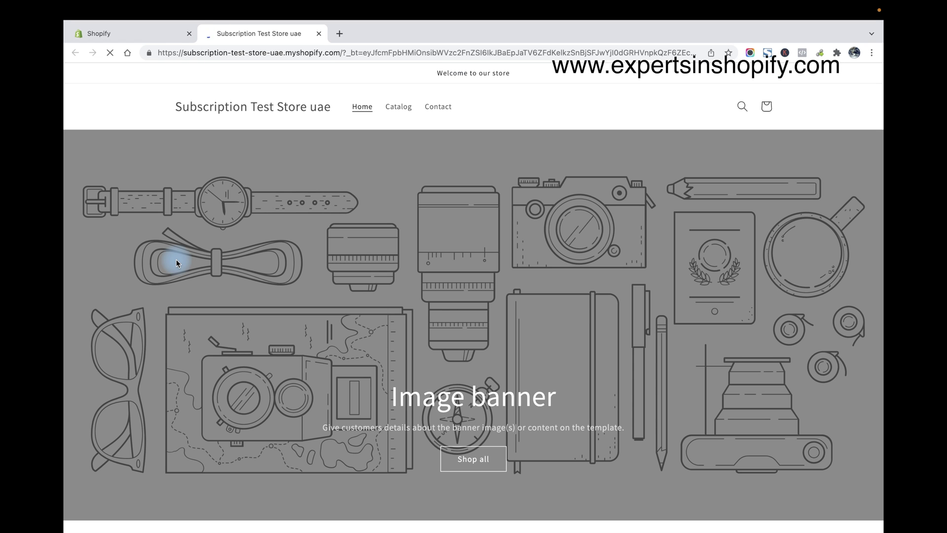
{"action": "scroll", "coordinate": [576, 260], "scroll_direction": "down", "scroll_amount": 8}
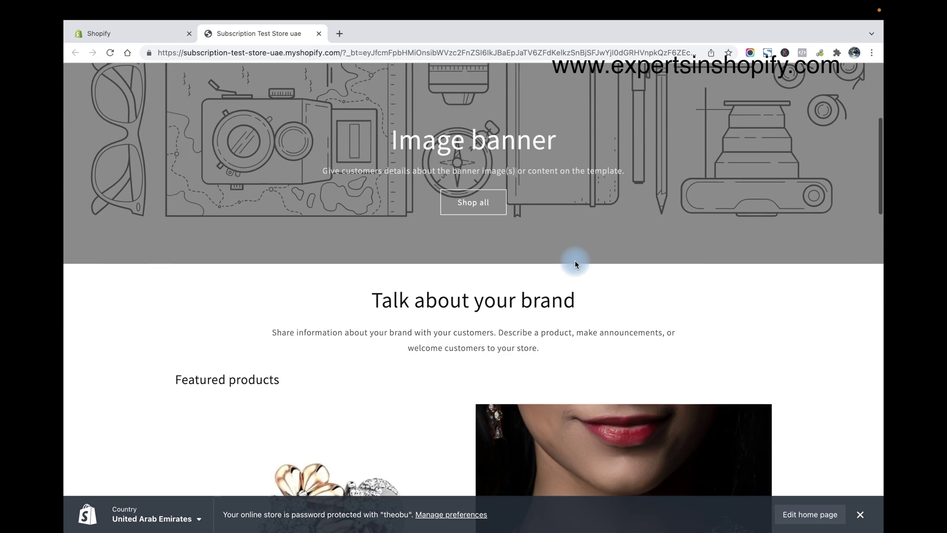
{"action": "left_click", "coordinate": [861, 515]}
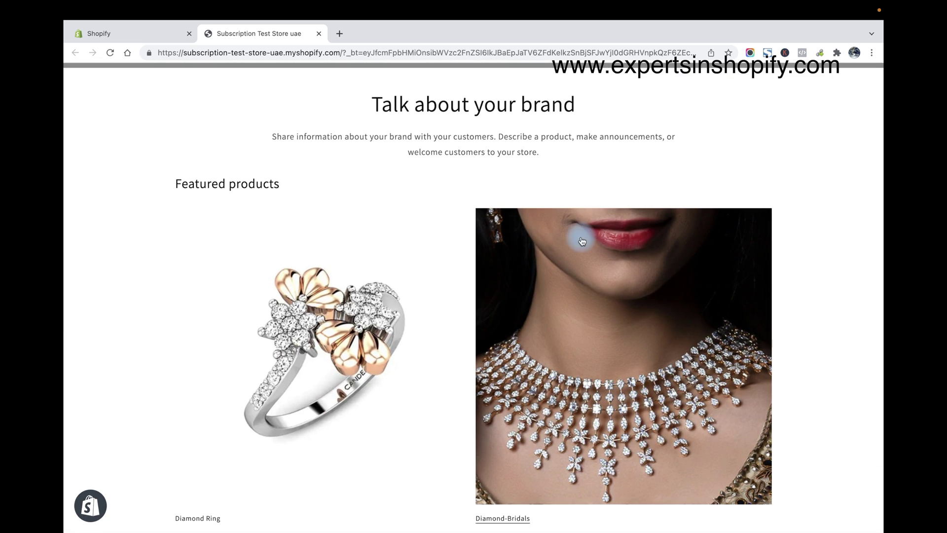
{"action": "left_click", "coordinate": [291, 324]}
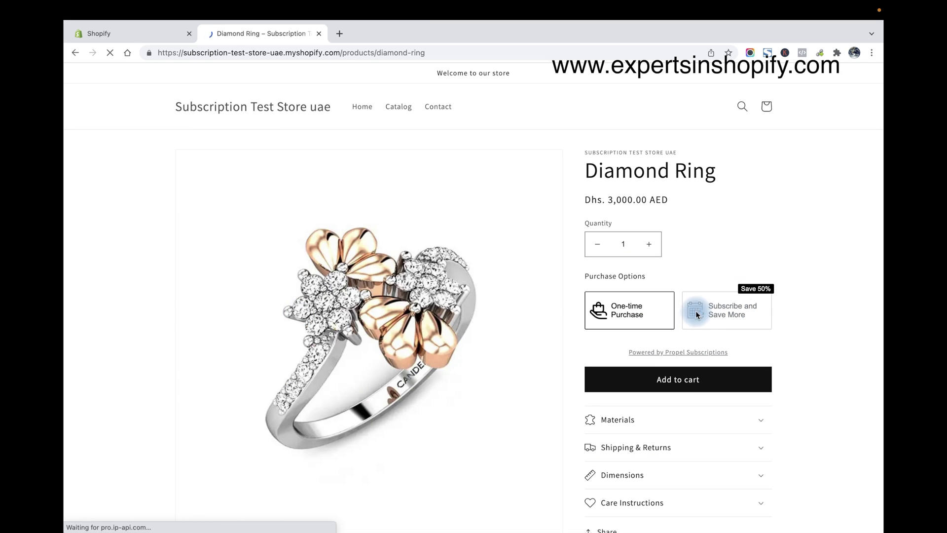
Choose Subscribe and Save More with Every month delivery at Dhs. 2,250.00
{"action": "left_click", "coordinate": [726, 306]}
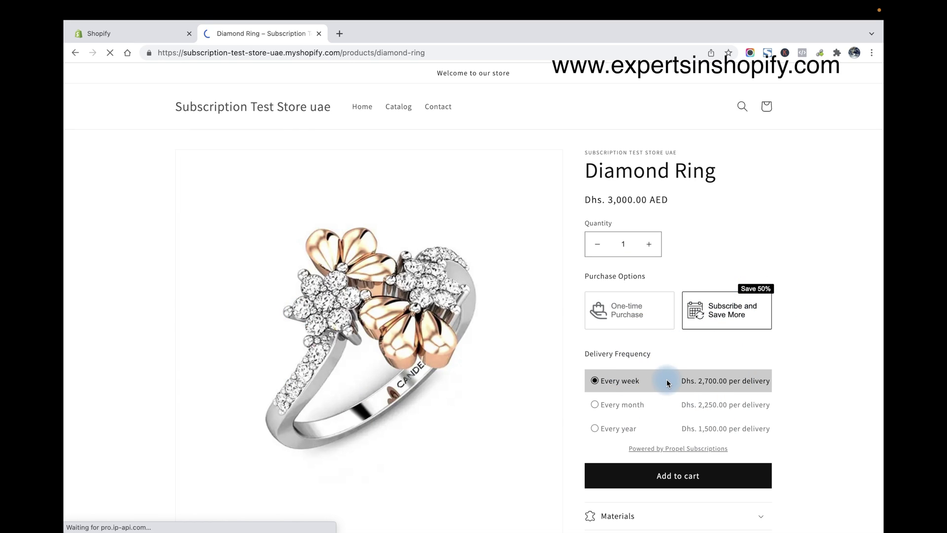
{"action": "left_click", "coordinate": [594, 405]}
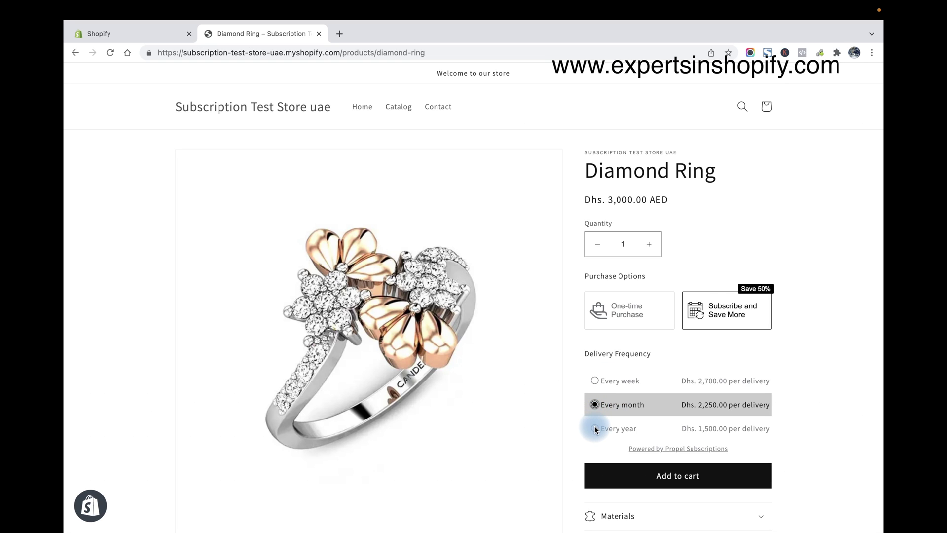
{"action": "left_click", "coordinate": [595, 429]}
{"action": "left_click", "coordinate": [594, 380]}
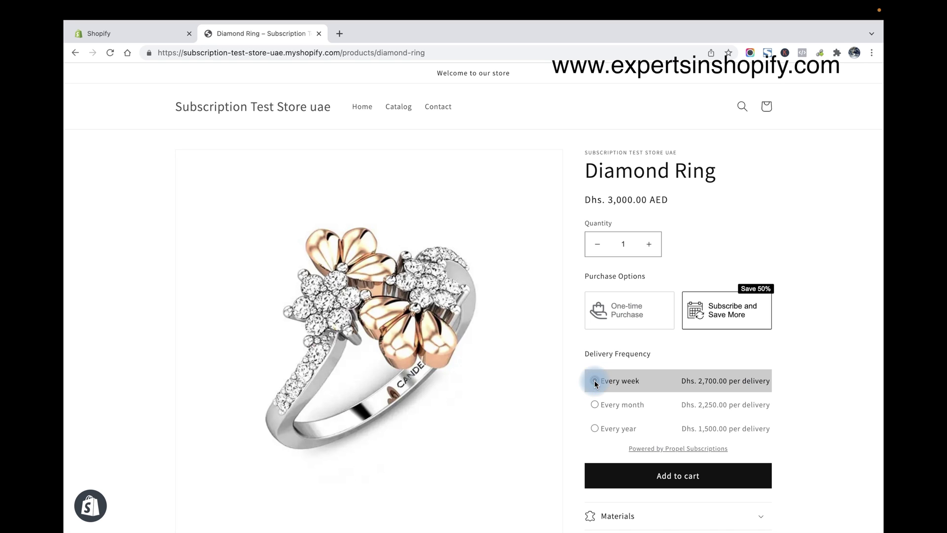
{"action": "left_click_drag", "start_coordinate": [586, 354], "coordinate": [662, 360]}
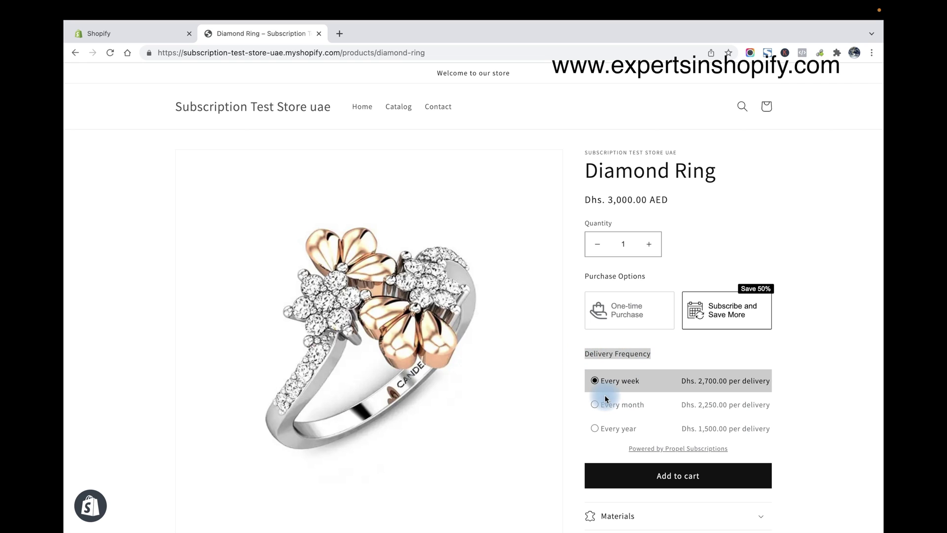
{"action": "left_click", "coordinate": [743, 357]}
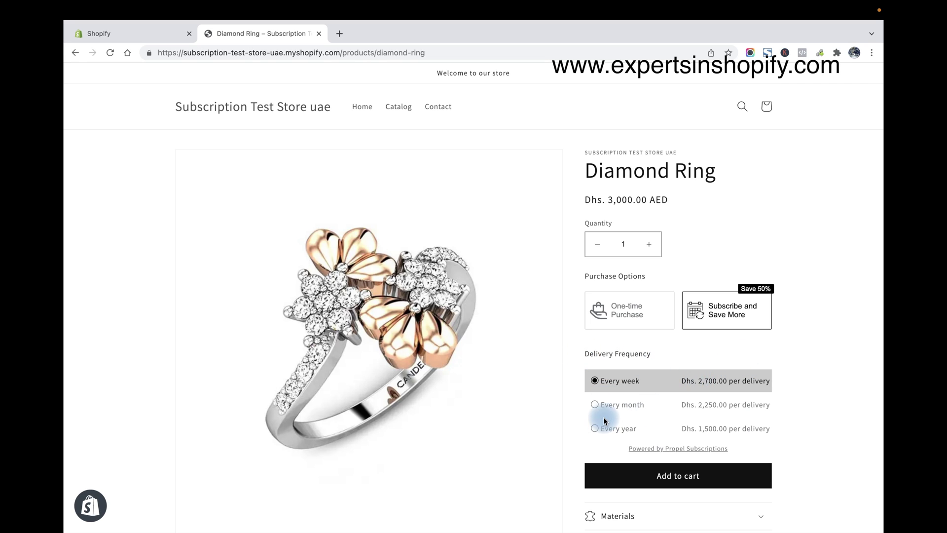
{"action": "left_click", "coordinate": [596, 405]}
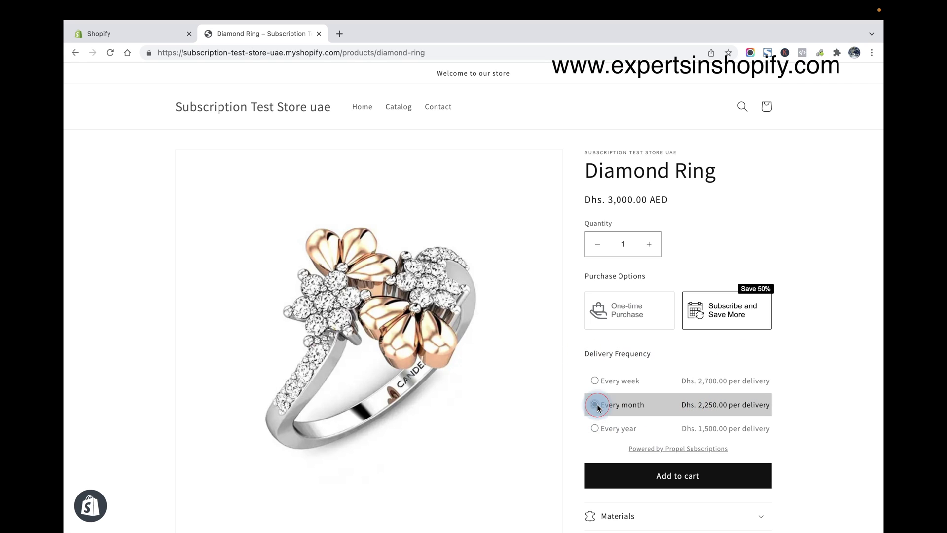
Add the monthly Diamond Ring subscription to the cart and view the Dhs. 2,250.00 subtotal
{"action": "left_click", "coordinate": [680, 482]}
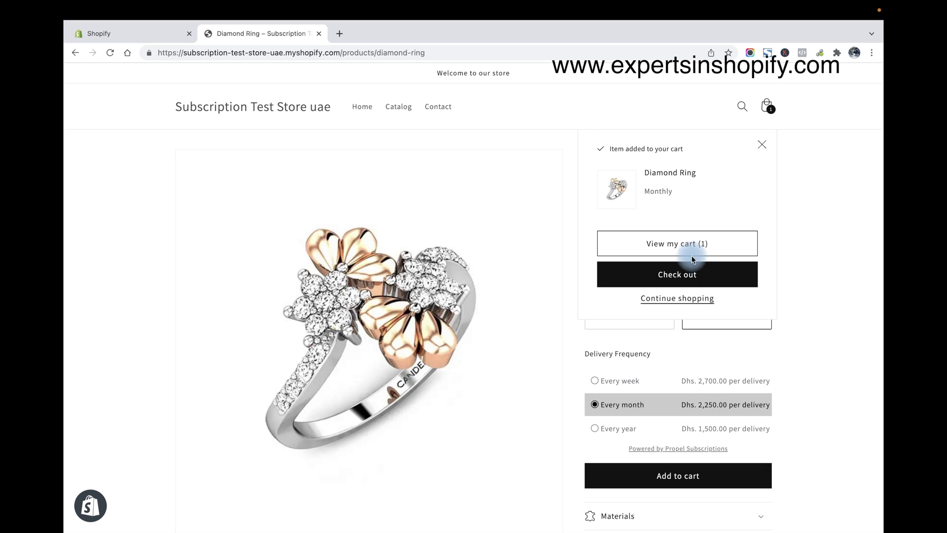
{"action": "left_click", "coordinate": [692, 249]}
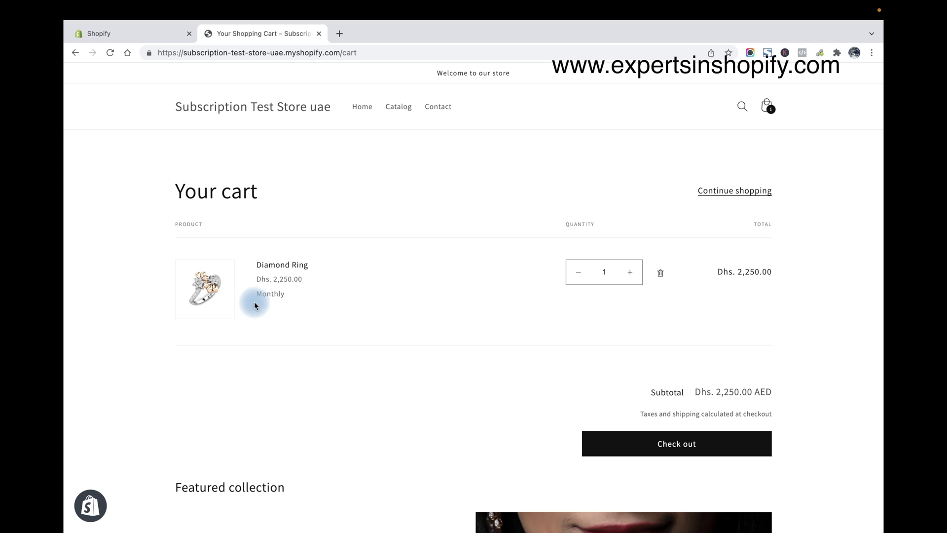
{"action": "left_click_drag", "start_coordinate": [255, 305], "coordinate": [300, 296]}
{"action": "scroll", "coordinate": [603, 339], "scroll_direction": "down", "scroll_amount": 3}
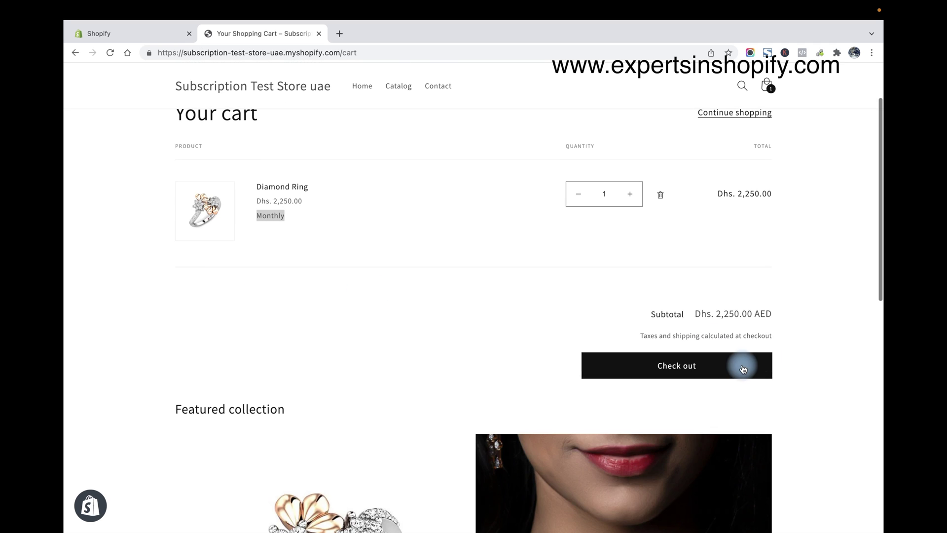
Start checkout and enter the contact e-mail and the customer's first and last name
{"action": "left_click", "coordinate": [743, 369]}
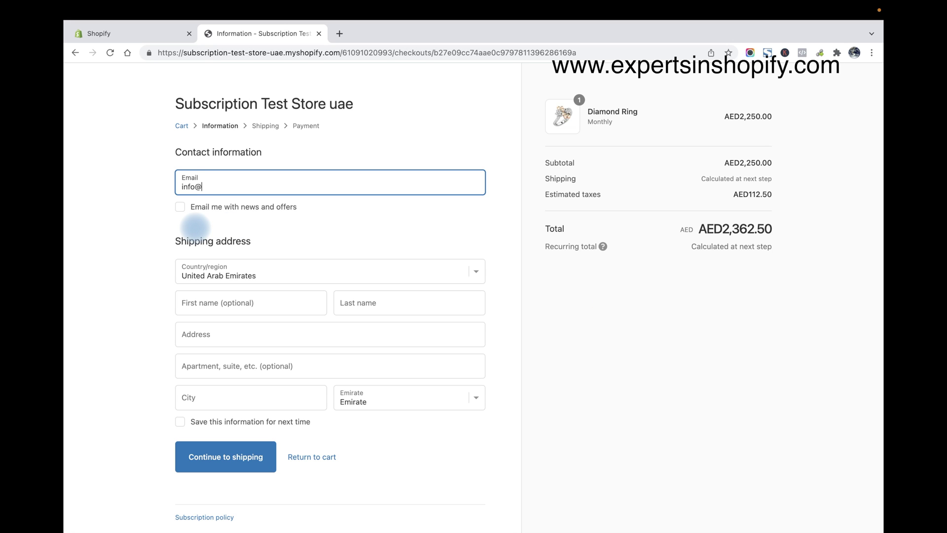
{"action": "type", "text": "com"}
{"action": "key", "text": "Tab"}
{"action": "key", "text": "Tab"}
{"action": "key", "text": "Tab"}
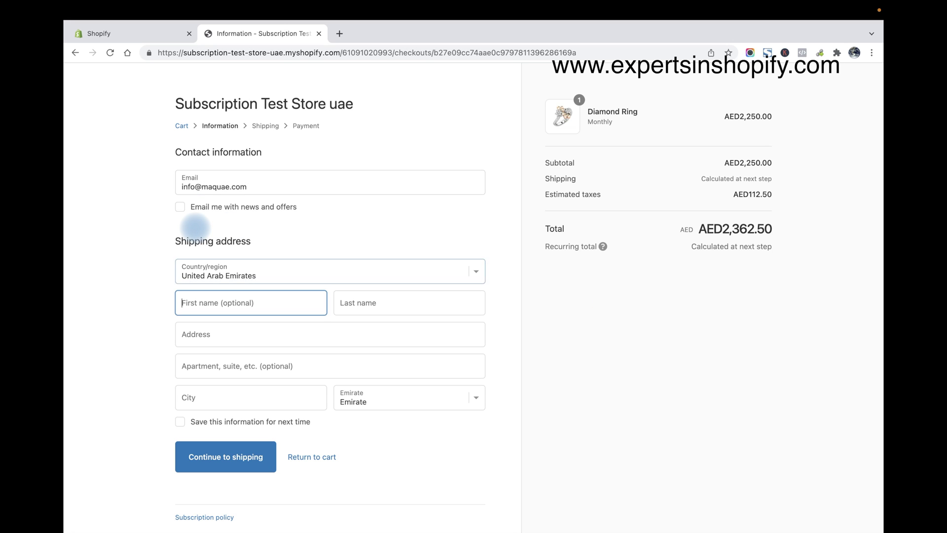
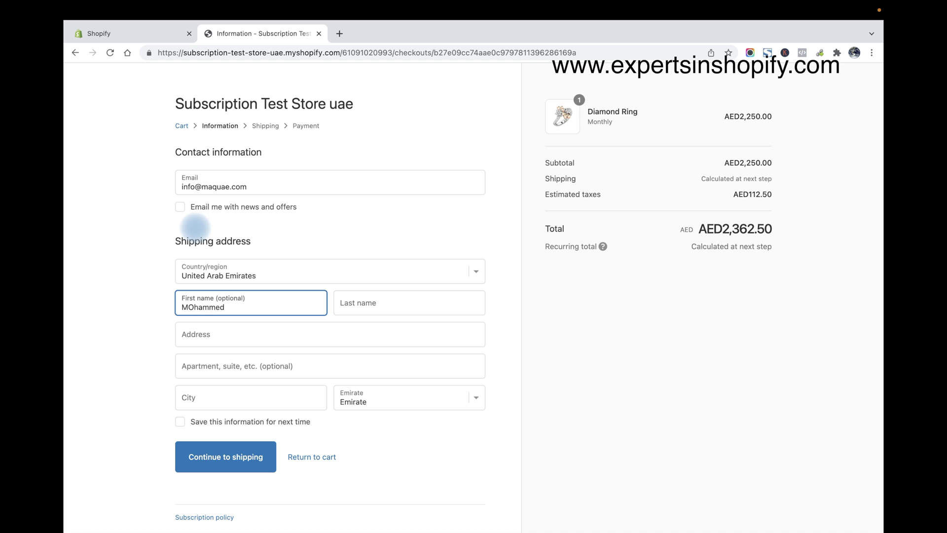
{"action": "key", "text": "Tab"}
Fill in the apartment, city Dubai and emirate Dubai, then continue to shipping
{"action": "key", "text": "Tab"}
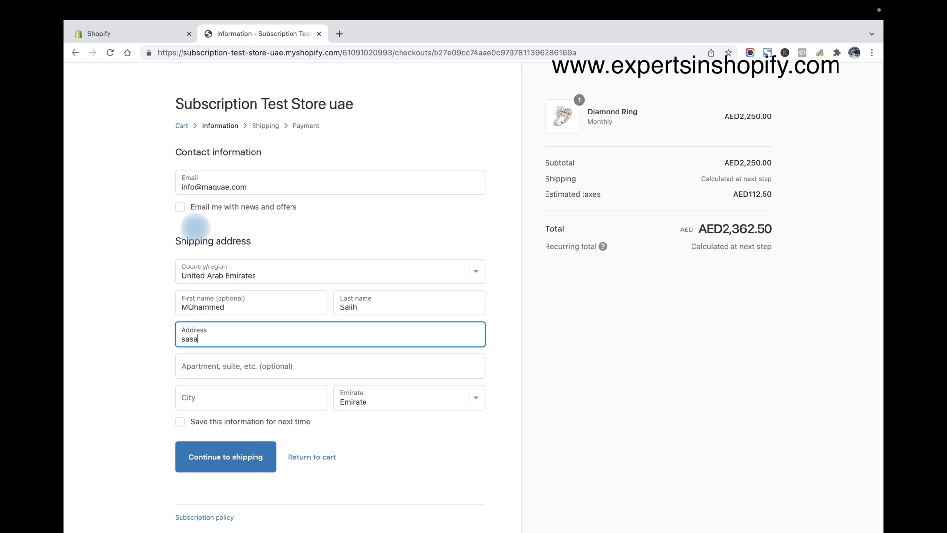
{"action": "key", "text": "Tab"}
{"action": "type", "text": "sas"}
{"action": "key", "text": "Tab"}
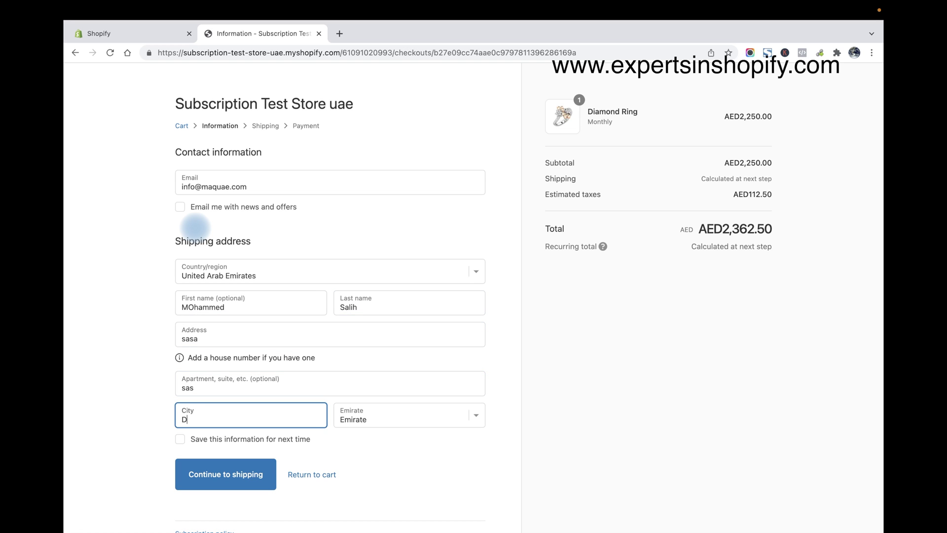
{"action": "type", "text": "Dubai"}
{"action": "key", "text": "Tab"}
{"action": "key", "text": "d"}
{"action": "scroll", "coordinate": [313, 247], "scroll_direction": "down", "scroll_amount": 1}
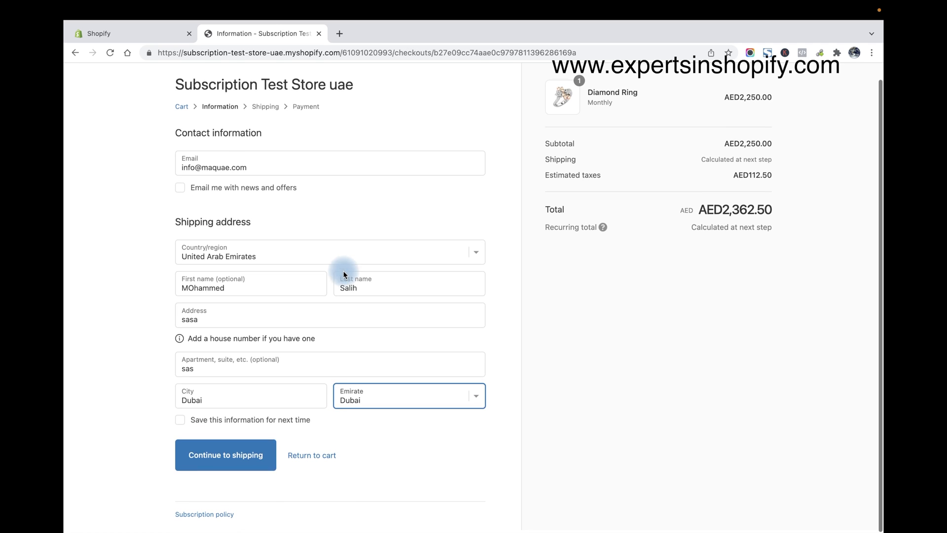
{"action": "left_click", "coordinate": [220, 446]}
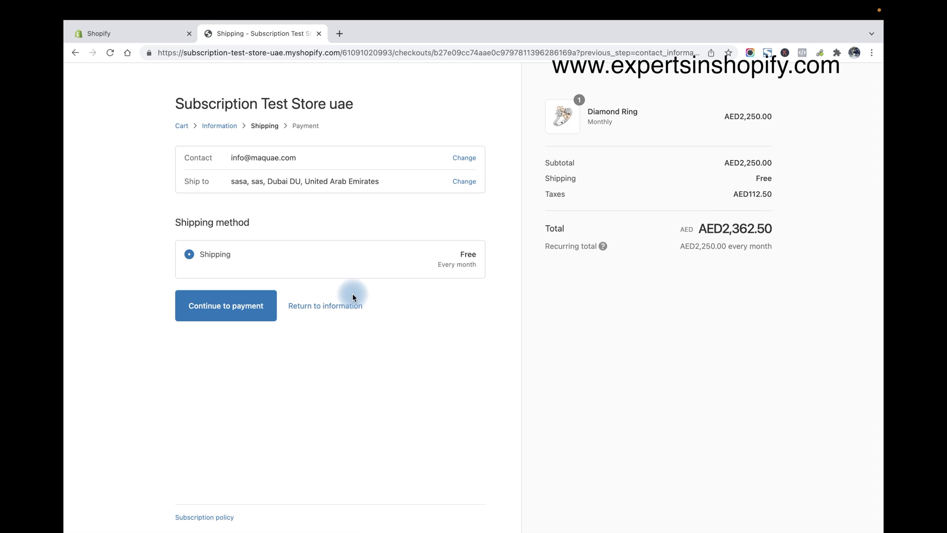
{"action": "left_click", "coordinate": [213, 315]}
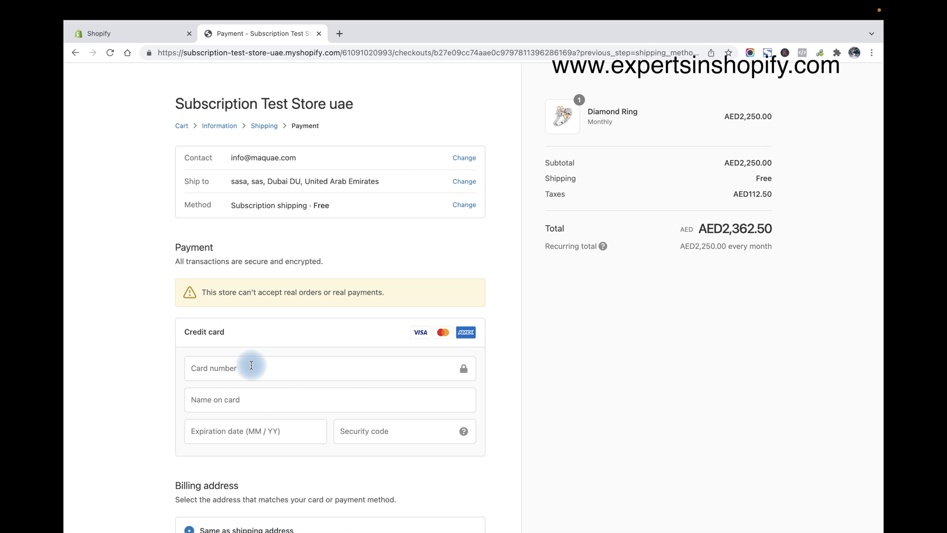
{"action": "left_click", "coordinate": [252, 365]}
{"action": "type", "text": "4242 424"}
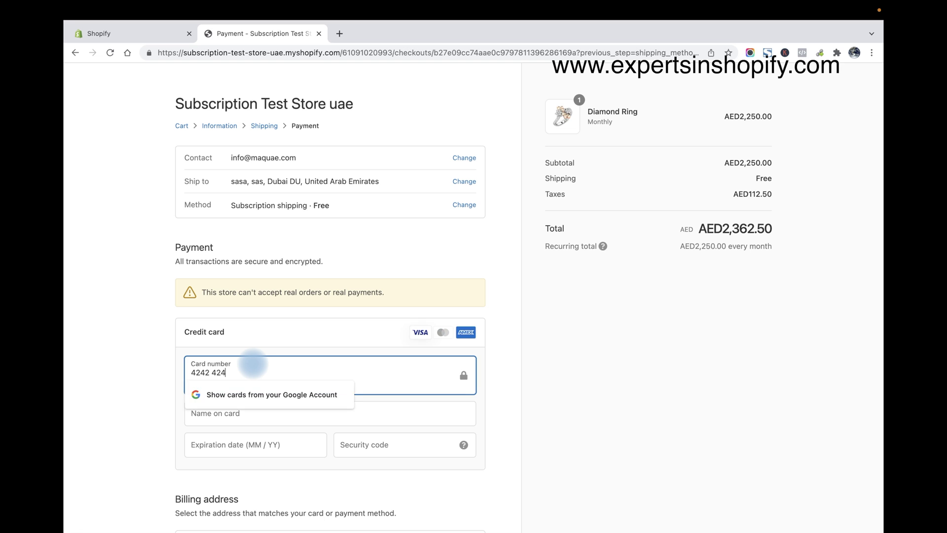
{"action": "type", "text": "2 4242 4242"}
{"action": "left_click", "coordinate": [226, 408]}
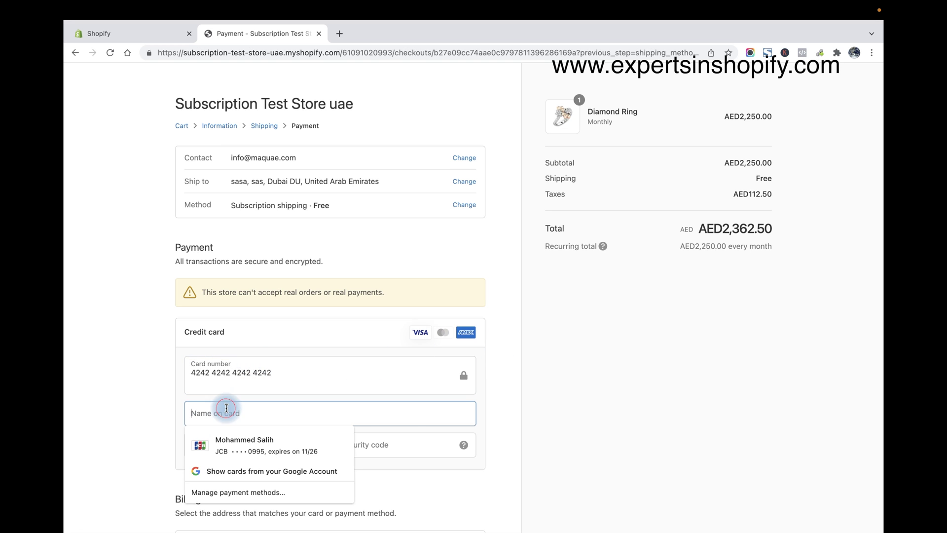
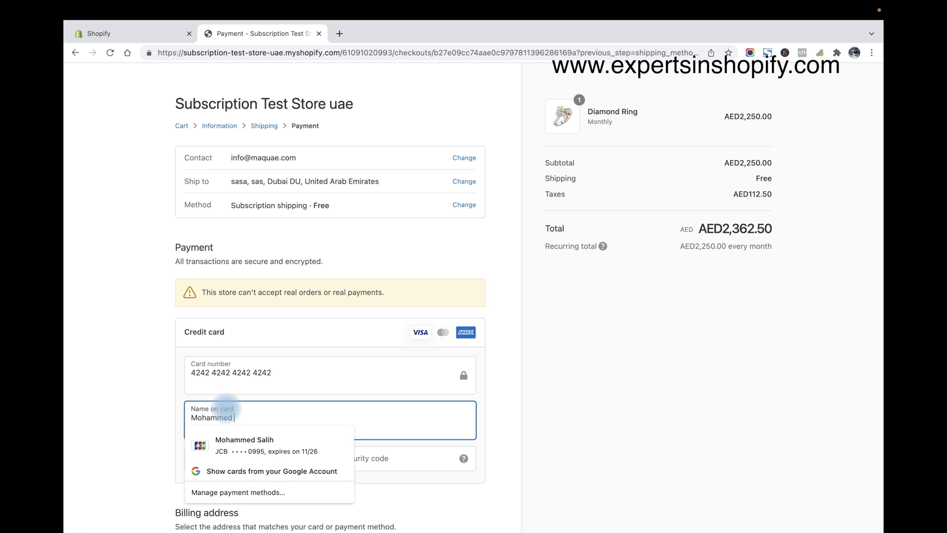
{"action": "key", "text": "Tab"}
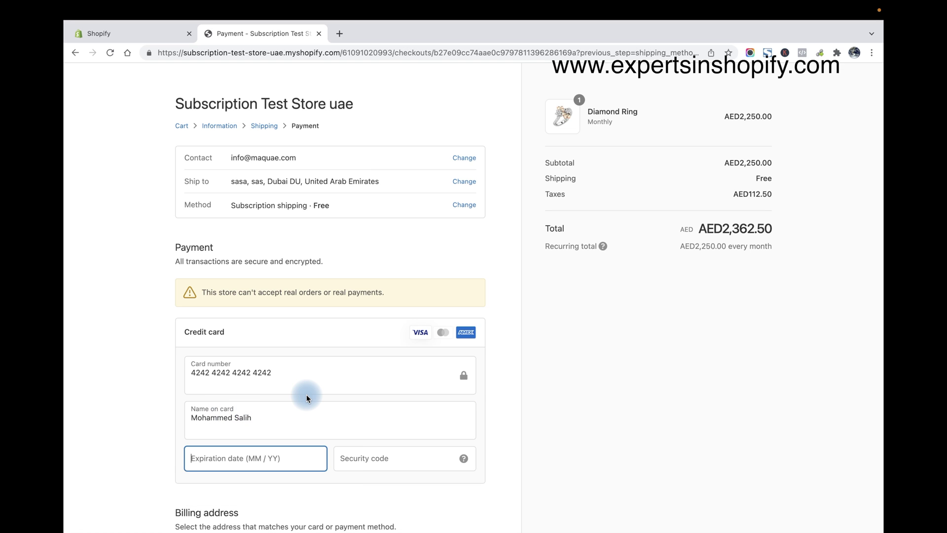
{"action": "type", "text": "1224"}
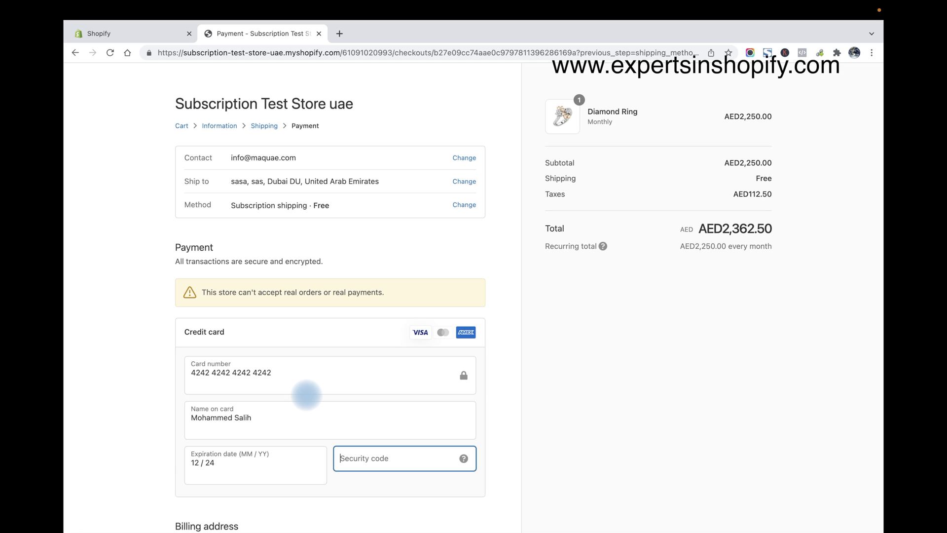
{"action": "type", "text": "123"}
{"action": "left_click", "coordinate": [510, 351]}
{"action": "scroll", "coordinate": [508, 349], "scroll_direction": "down", "scroll_amount": 5}
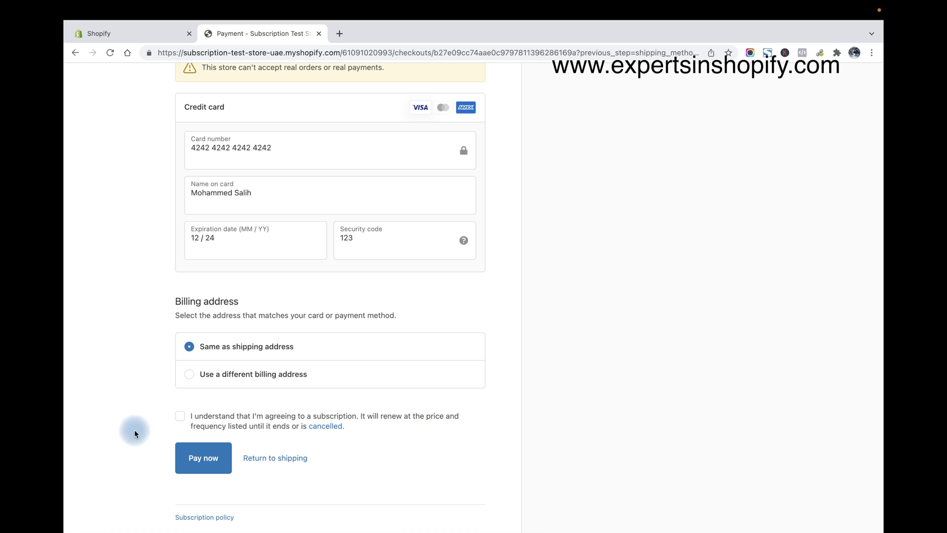
Pay AED2,362.50 for the monthly Diamond Ring order, then return to the store admin
{"action": "left_click", "coordinate": [206, 462]}
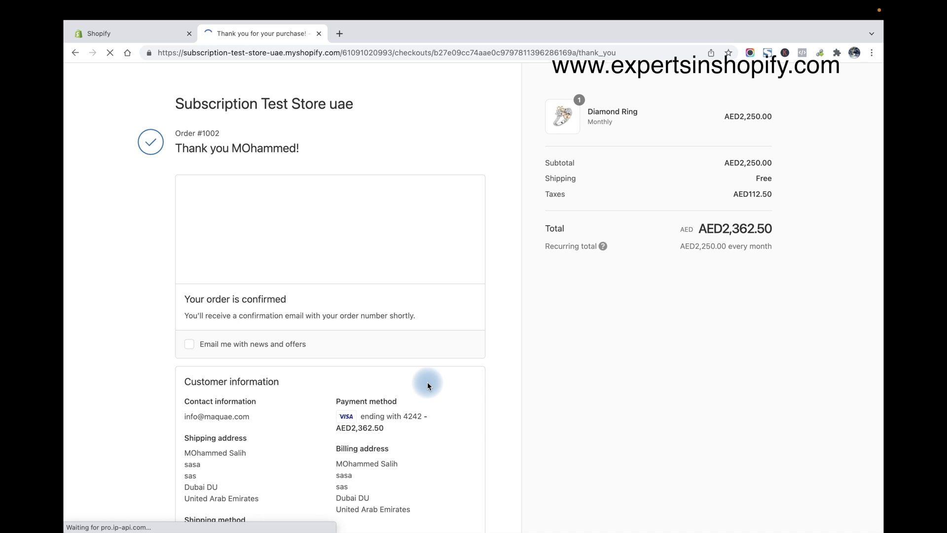
{"action": "scroll", "coordinate": [428, 382], "scroll_direction": "down", "scroll_amount": 3}
{"action": "scroll", "coordinate": [396, 300], "scroll_direction": "down", "scroll_amount": 3}
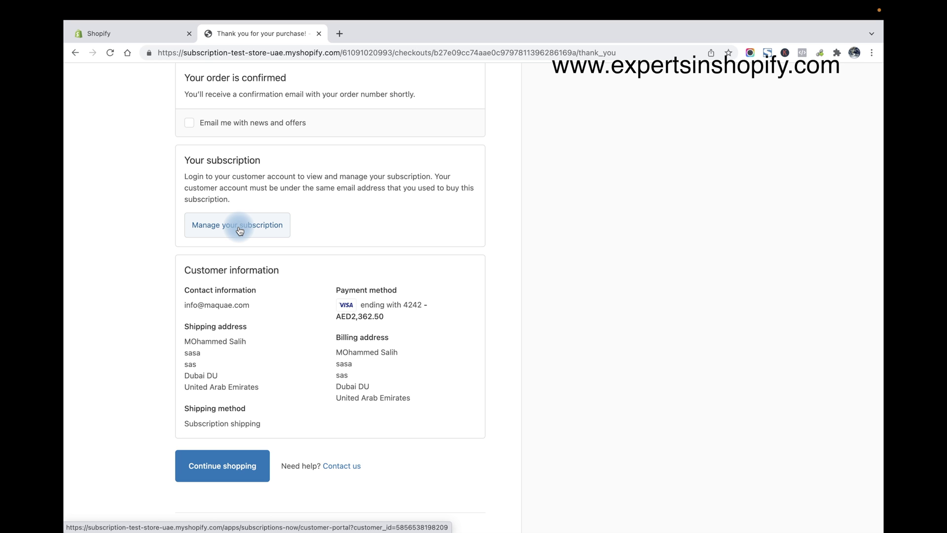
{"action": "left_click", "coordinate": [122, 55]}
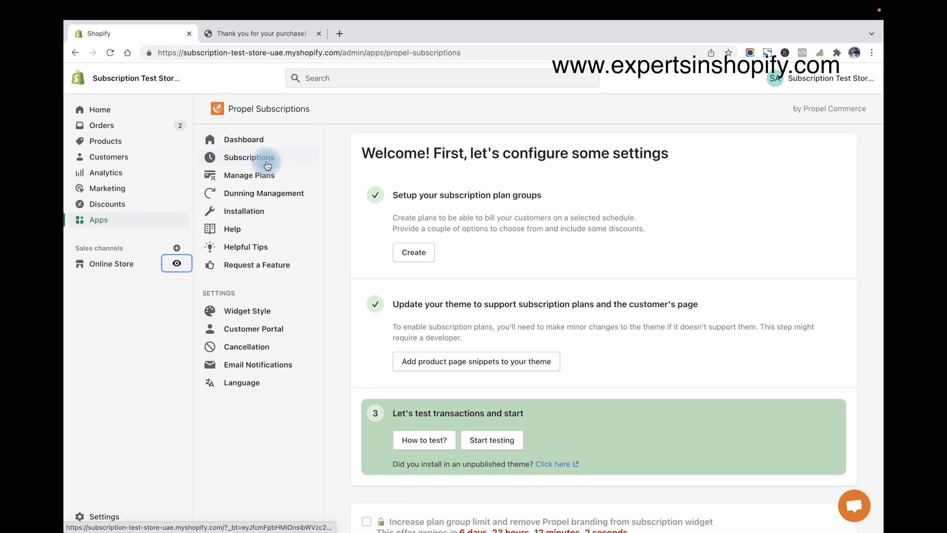
Review the newest Diamond Ring subscription: active, every 1 month, AED 2,250.00 at 25% off
{"action": "left_click", "coordinate": [256, 161]}
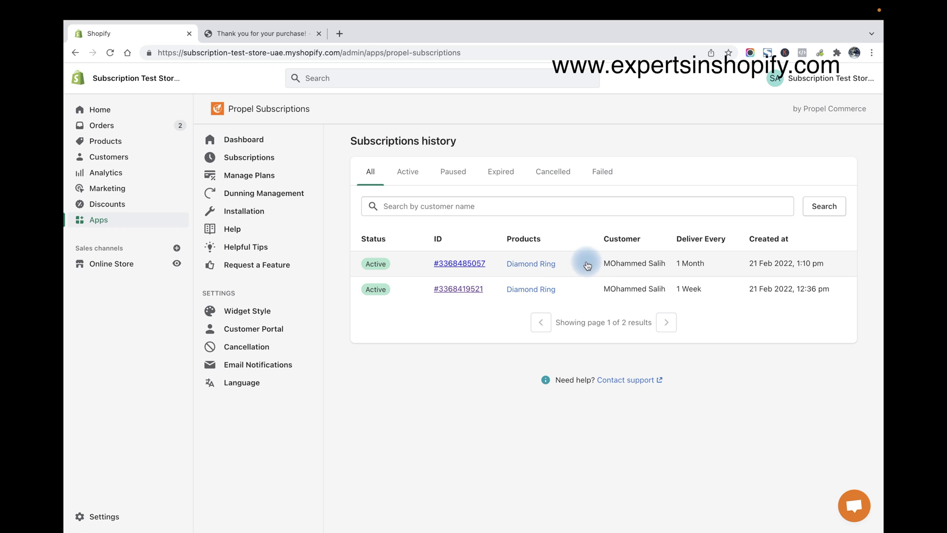
{"action": "left_click", "coordinate": [597, 266]}
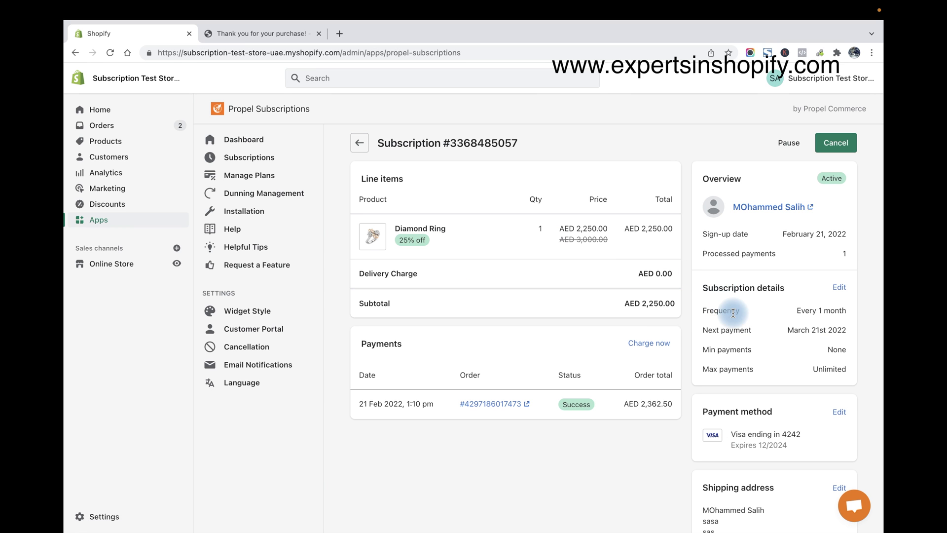
{"action": "scroll", "coordinate": [732, 310], "scroll_direction": "down", "scroll_amount": 2}
{"action": "scroll", "coordinate": [786, 247], "scroll_direction": "down", "scroll_amount": 1}
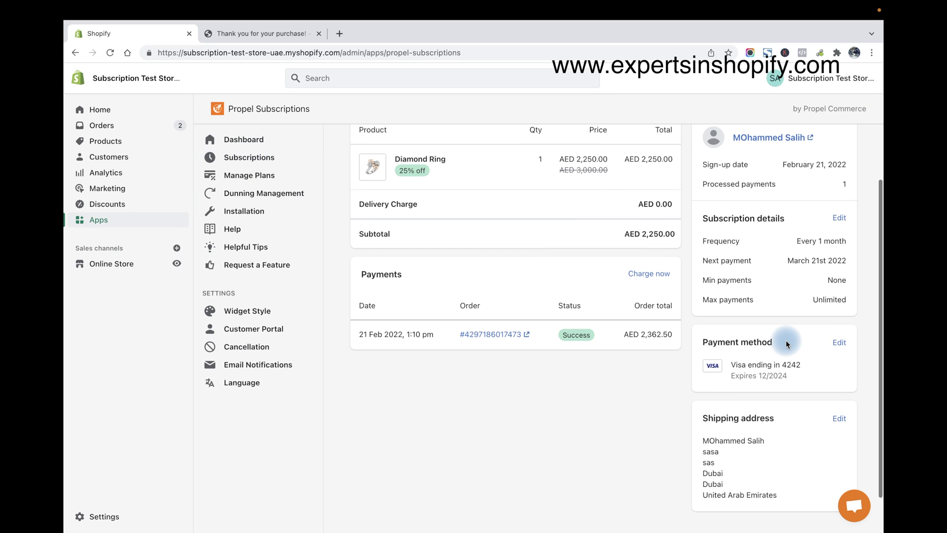
{"action": "scroll", "coordinate": [785, 340], "scroll_direction": "up", "scroll_amount": 2}
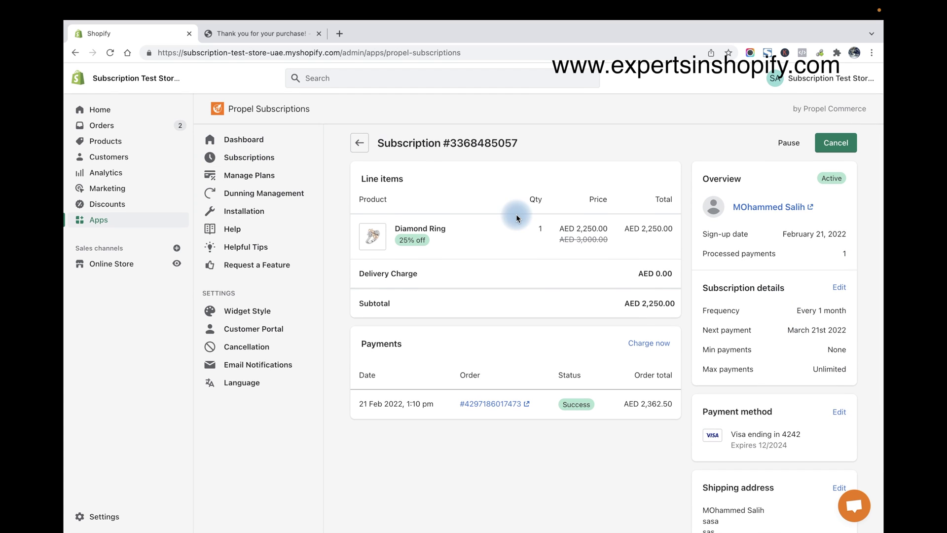
Go back to the subscriptions list and then to the Propel Dashboard
{"action": "left_click", "coordinate": [359, 143]}
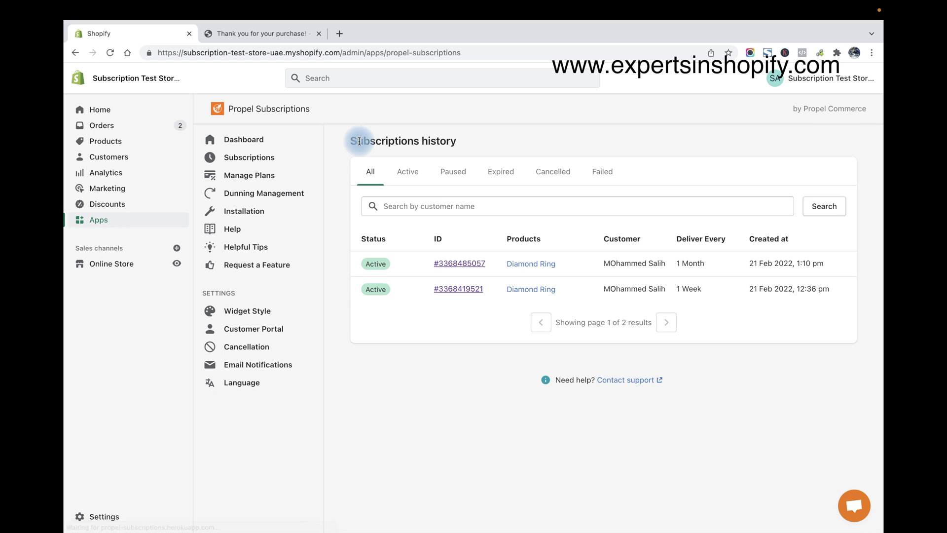
{"action": "left_click", "coordinate": [232, 140]}
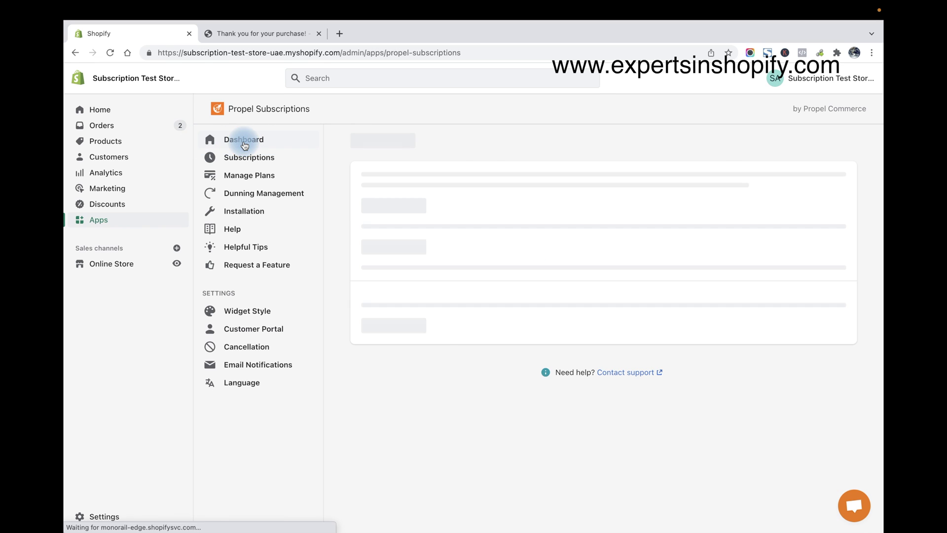